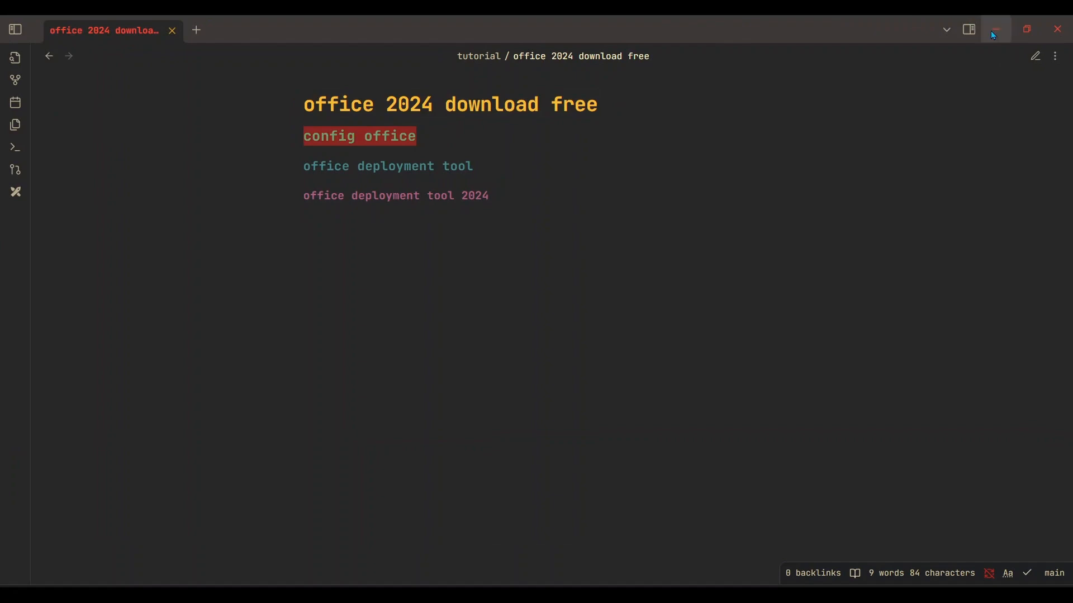
Switch to Chrome, search the web for "config office" and open the Microsoft 365 Apps admin center site
click(992, 32)
click(316, 594)
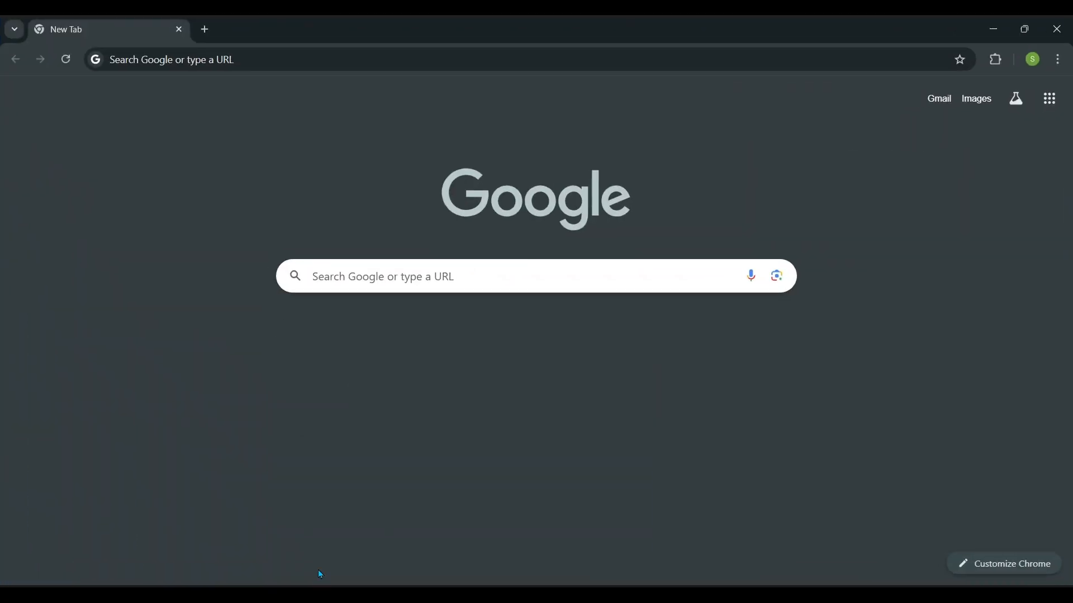
click(288, 66)
text(config office)
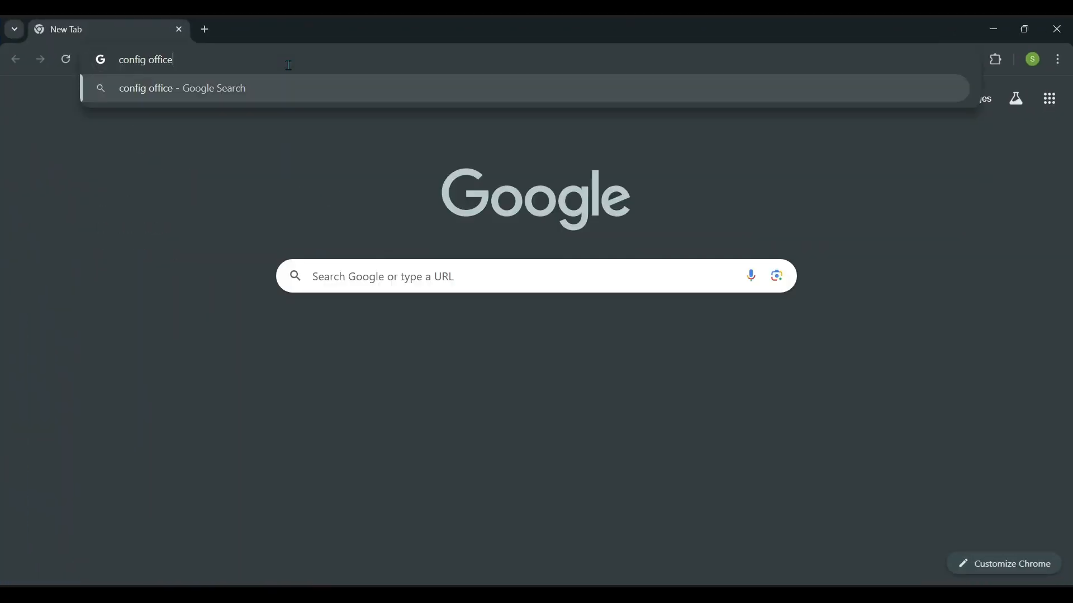
key(Return)
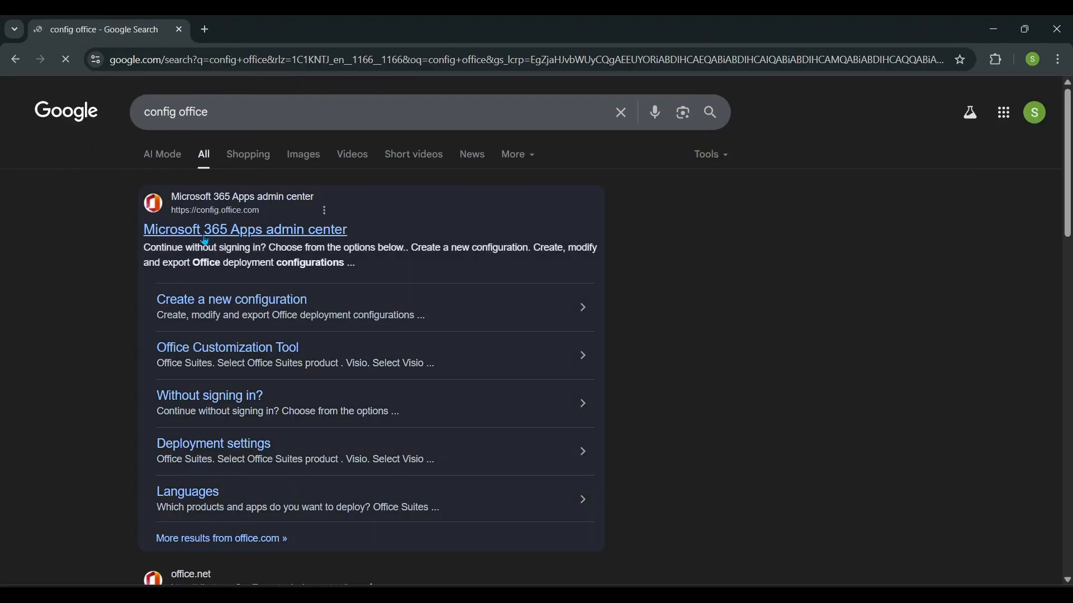
click(254, 231)
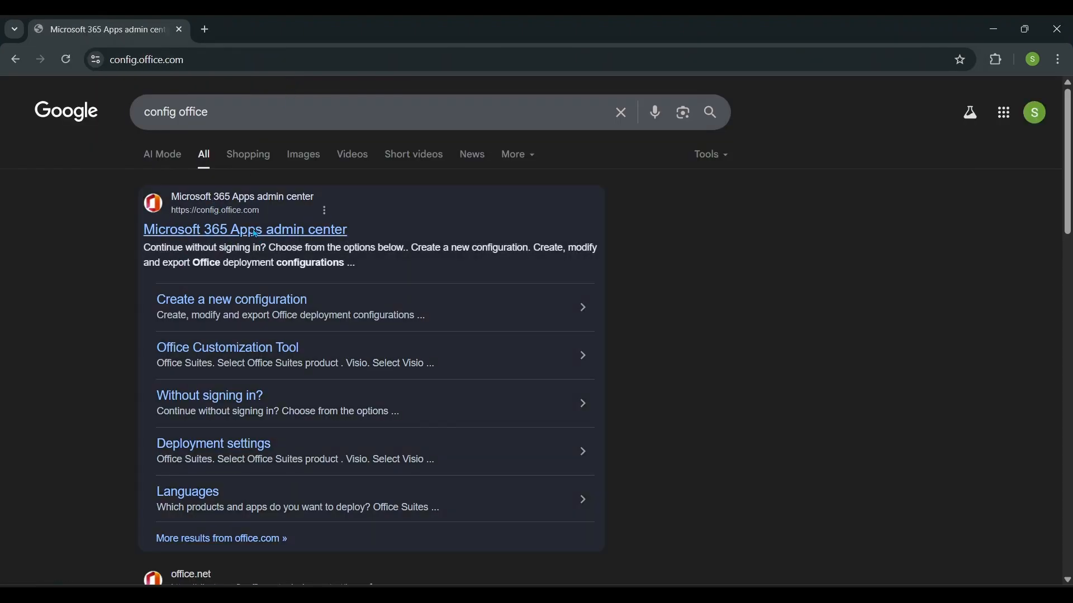
Create a new Office deployment configuration without signing in
scroll(409, 334, down, 3)
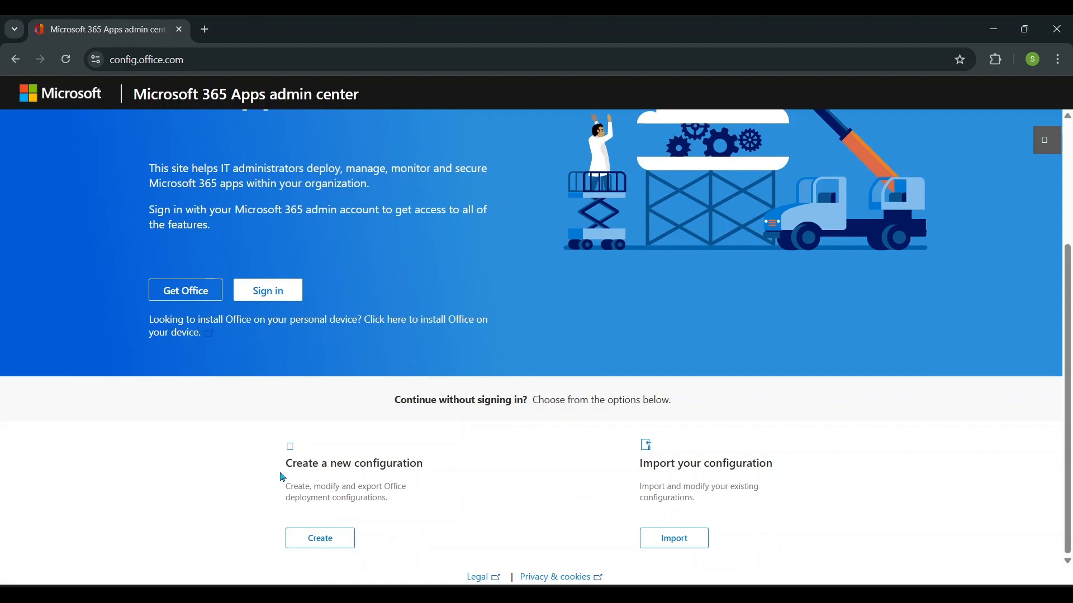
drag(323, 461, 426, 467)
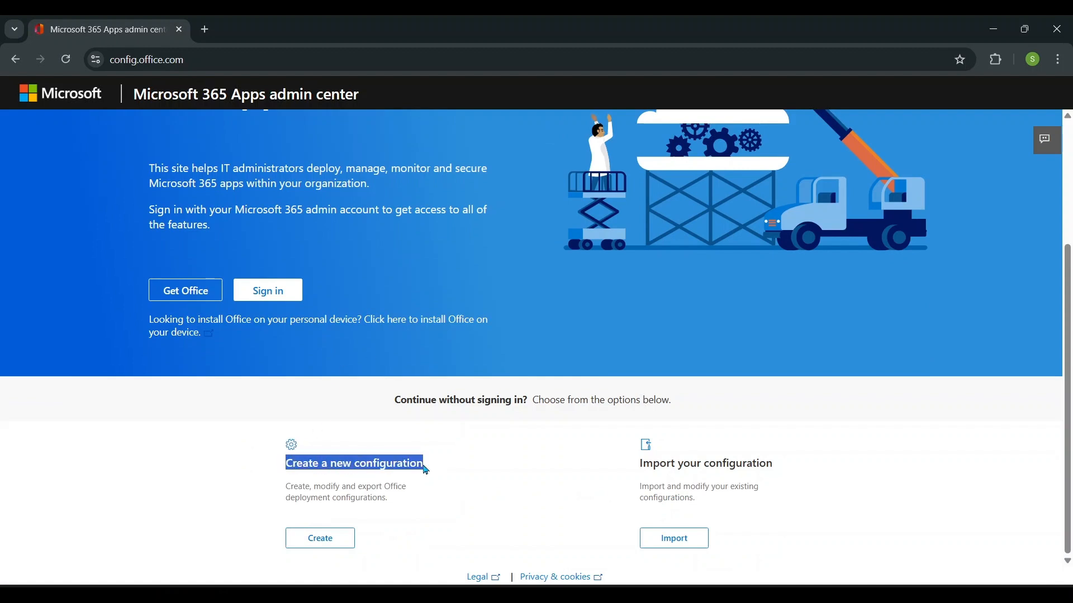
click(320, 546)
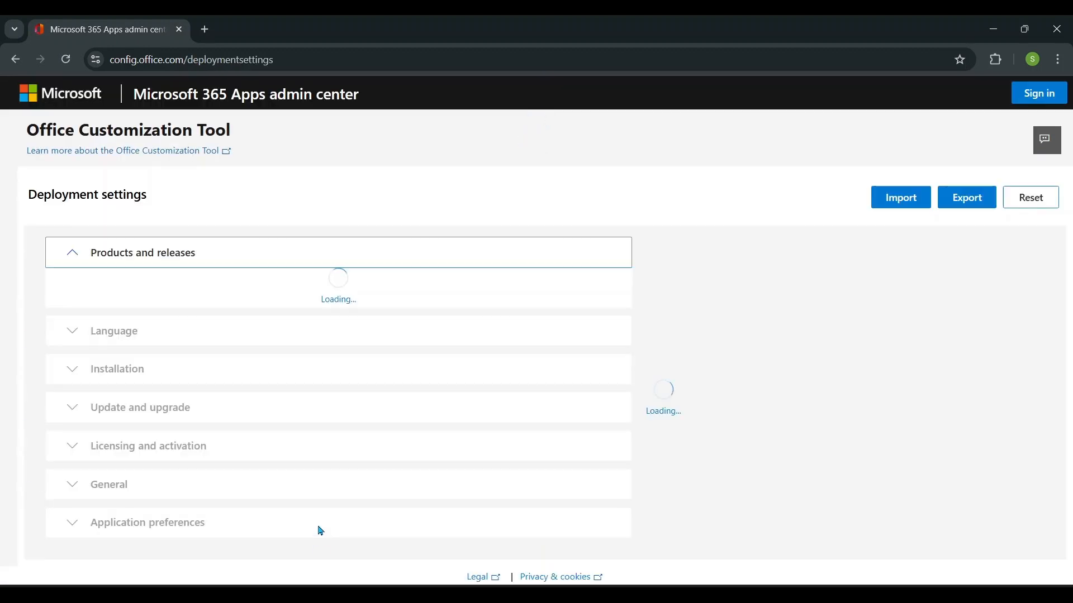
Keep the 64-bit architecture and select Office LTSC Professional Plus 2024 - Volume License as the Office suite
scroll(333, 327, down, 2)
scroll(106, 327, up, 2)
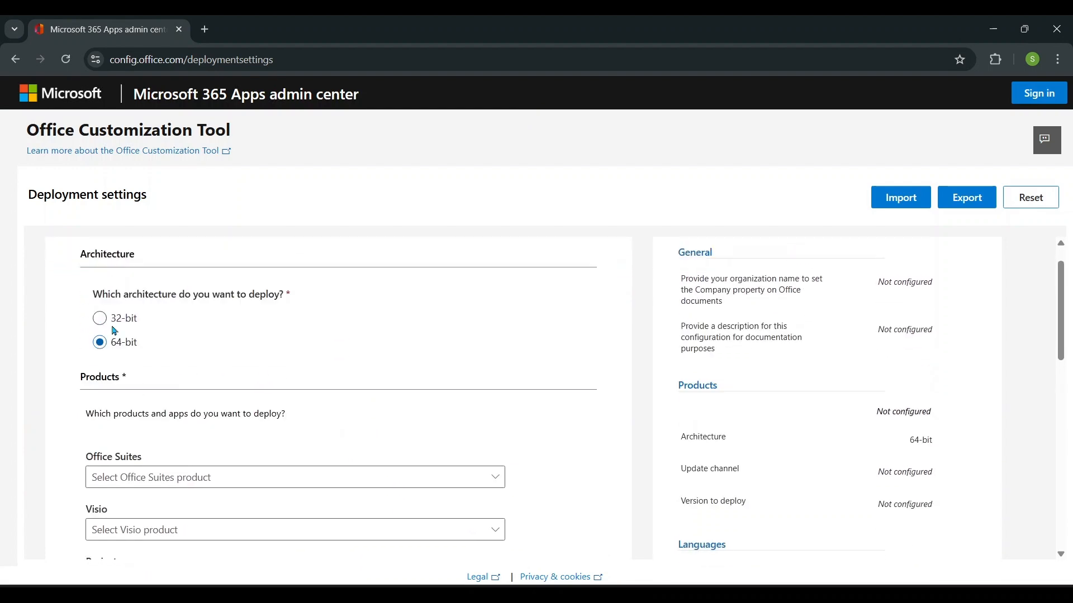
scroll(227, 383, down, 2)
click(149, 388)
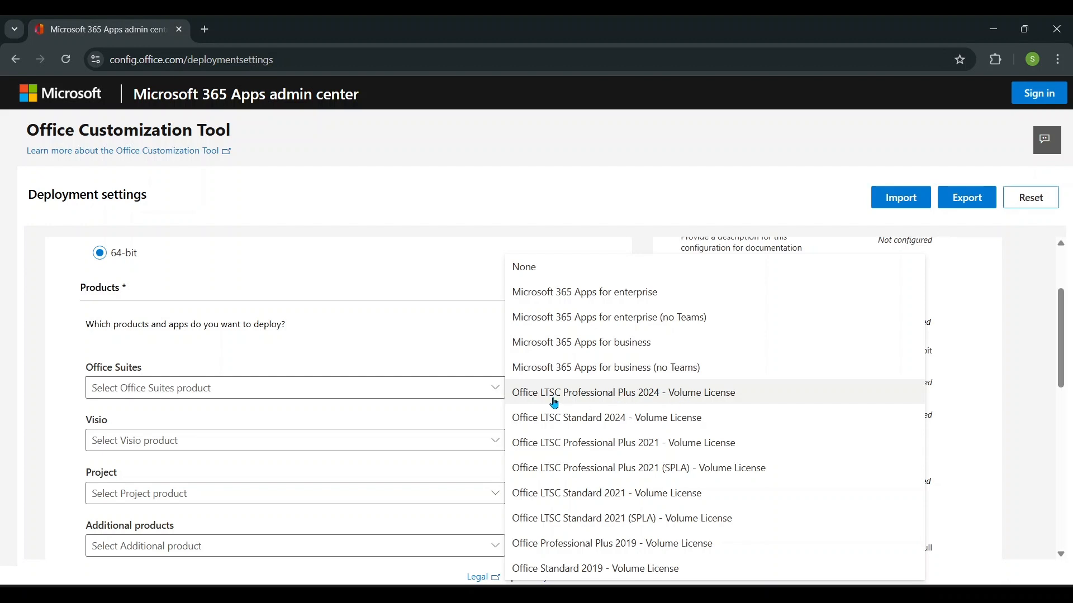
click(586, 403)
Exclude OneDrive Desktop, Outlook (classic), Publisher and OneNote from the deployed apps and proceed to the language settings
scroll(355, 412, down, 2)
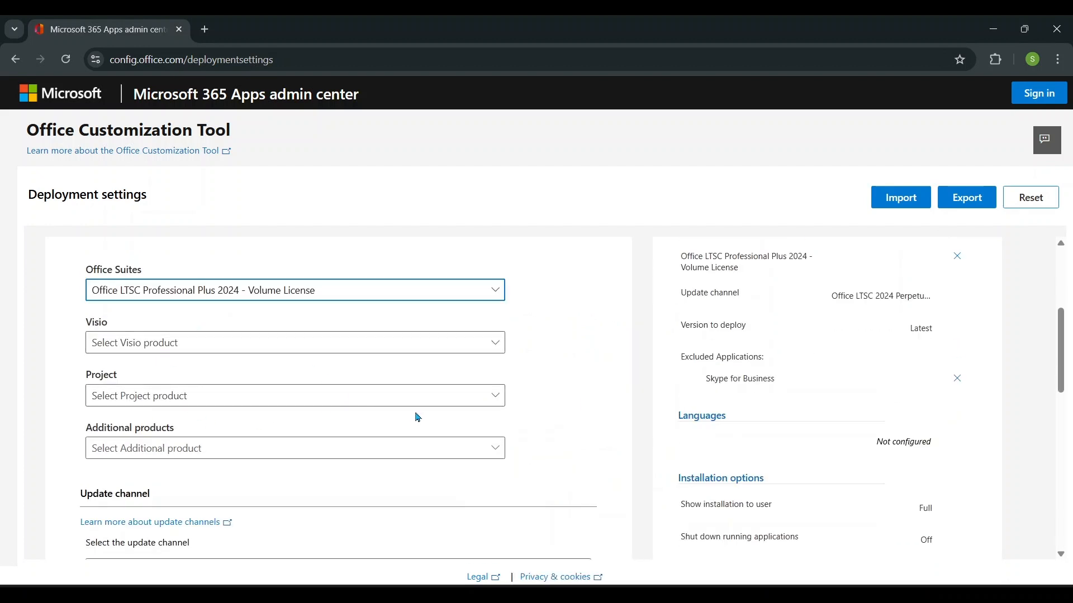
scroll(417, 414, down, 1)
scroll(560, 400, down, 3)
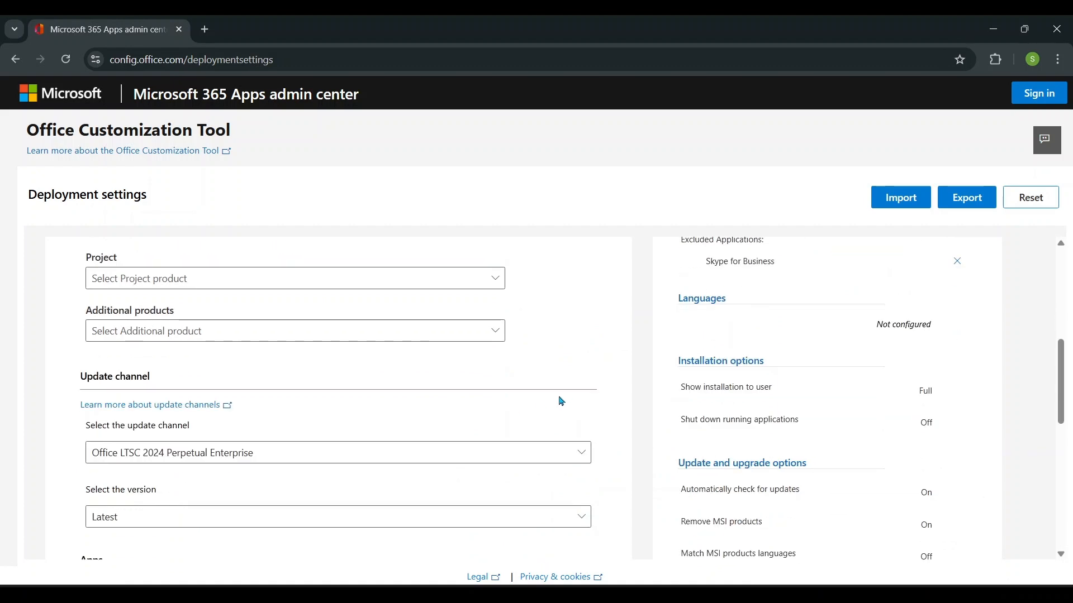
scroll(178, 405, down, 2)
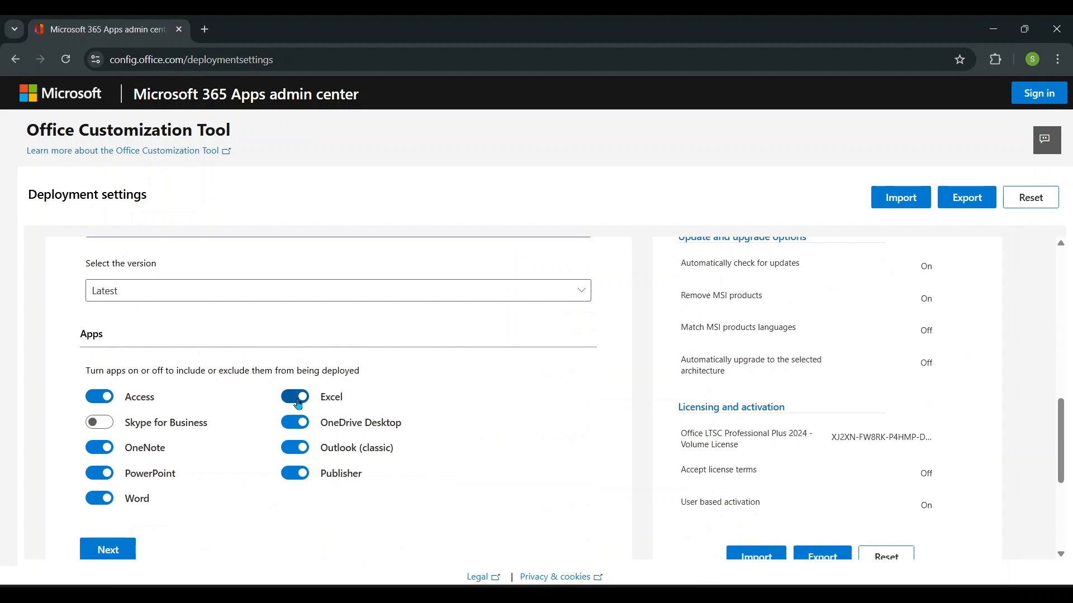
click(296, 422)
click(299, 457)
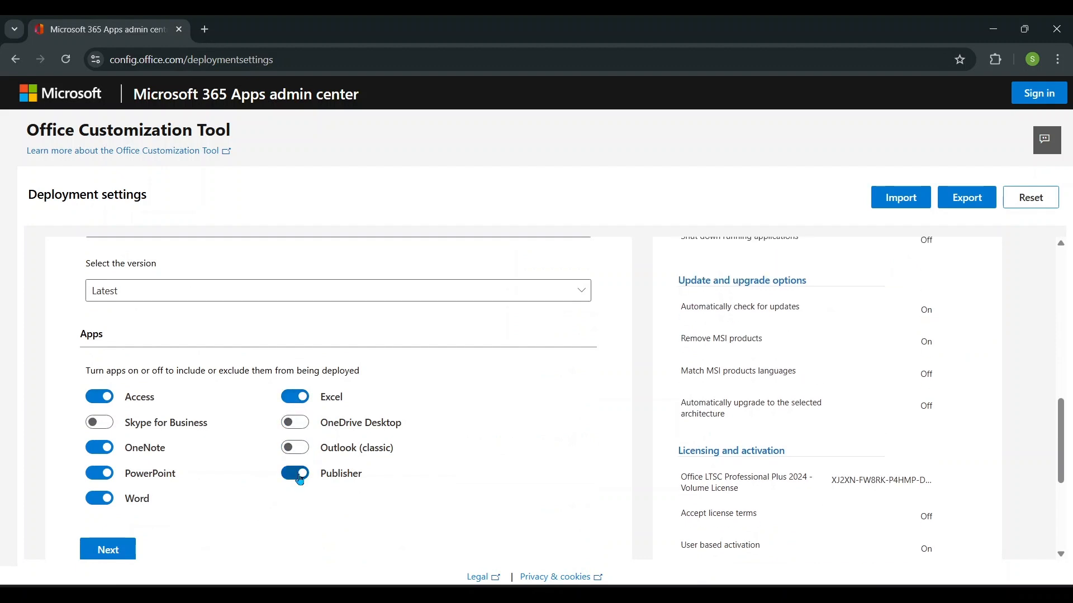
click(296, 475)
click(100, 447)
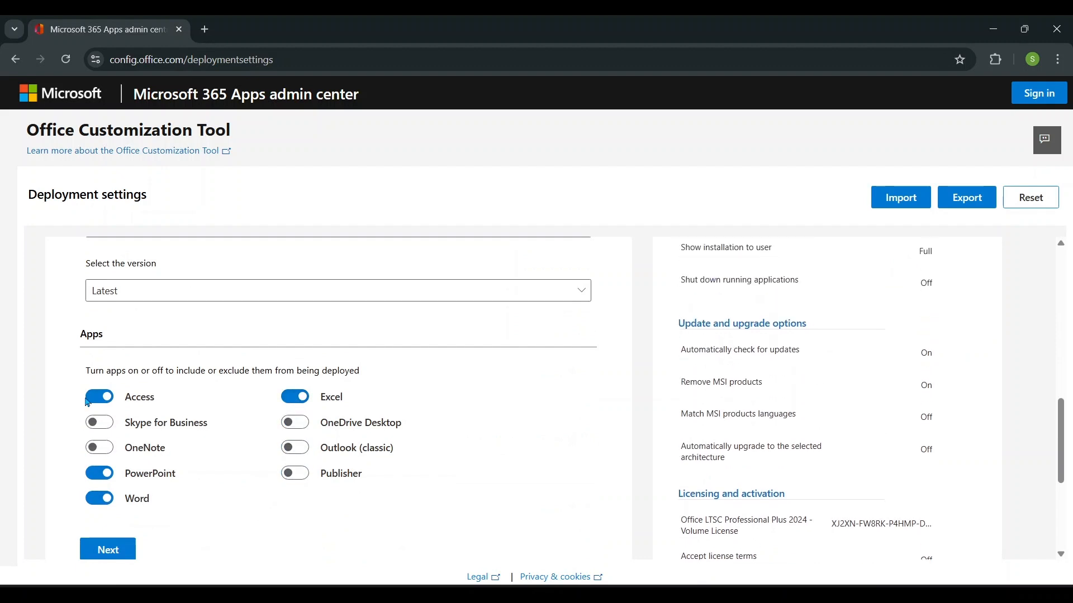
scroll(483, 436, down, 2)
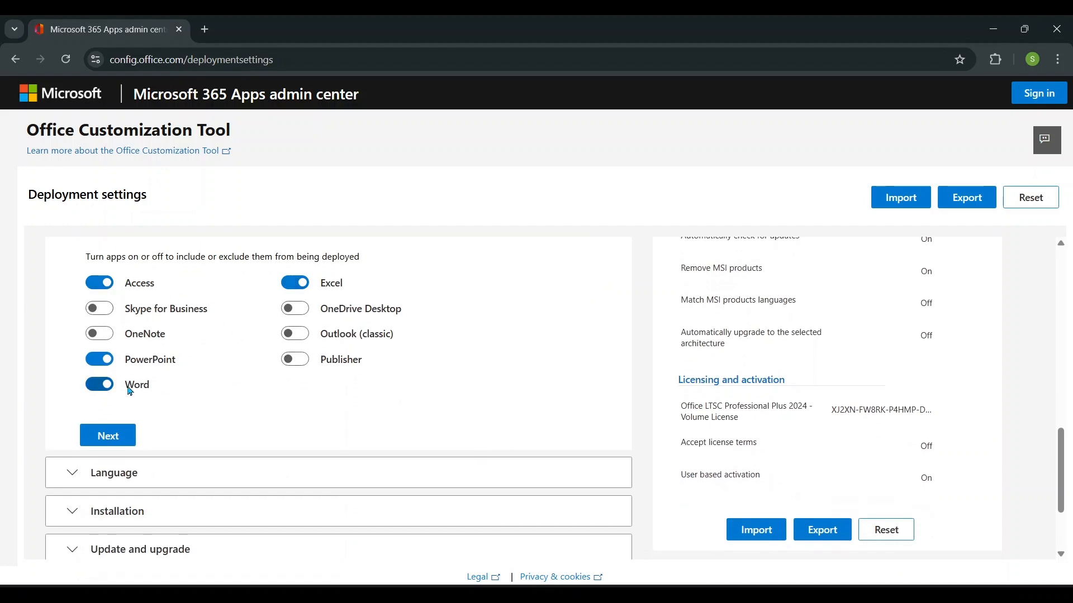
scroll(232, 405, down, 2)
click(120, 360)
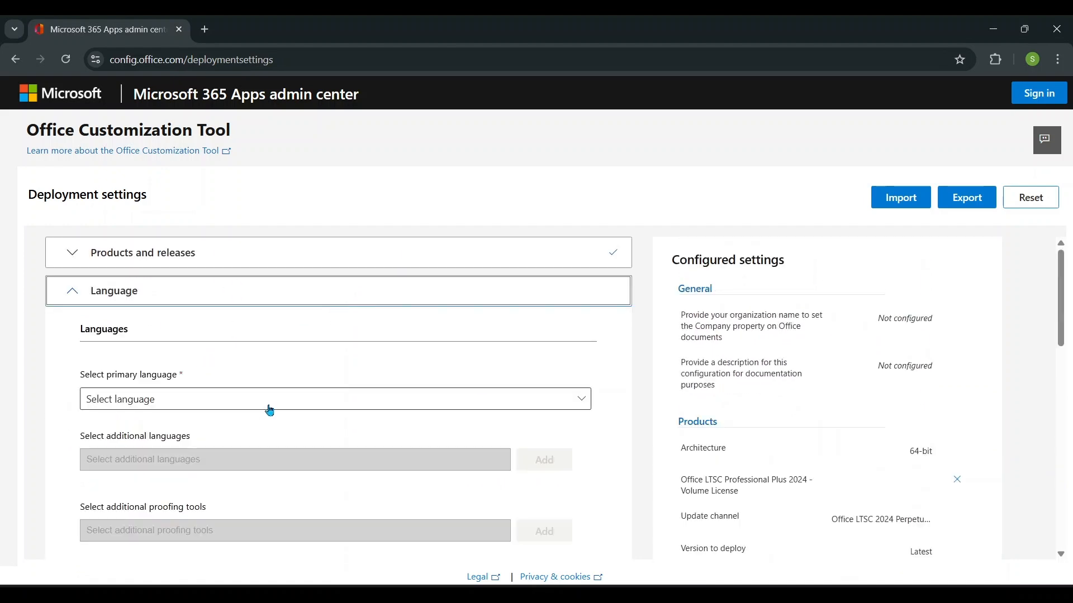
Set the primary language to English (United States) and proceed to the installation settings
scroll(296, 421, down, 2)
click(222, 294)
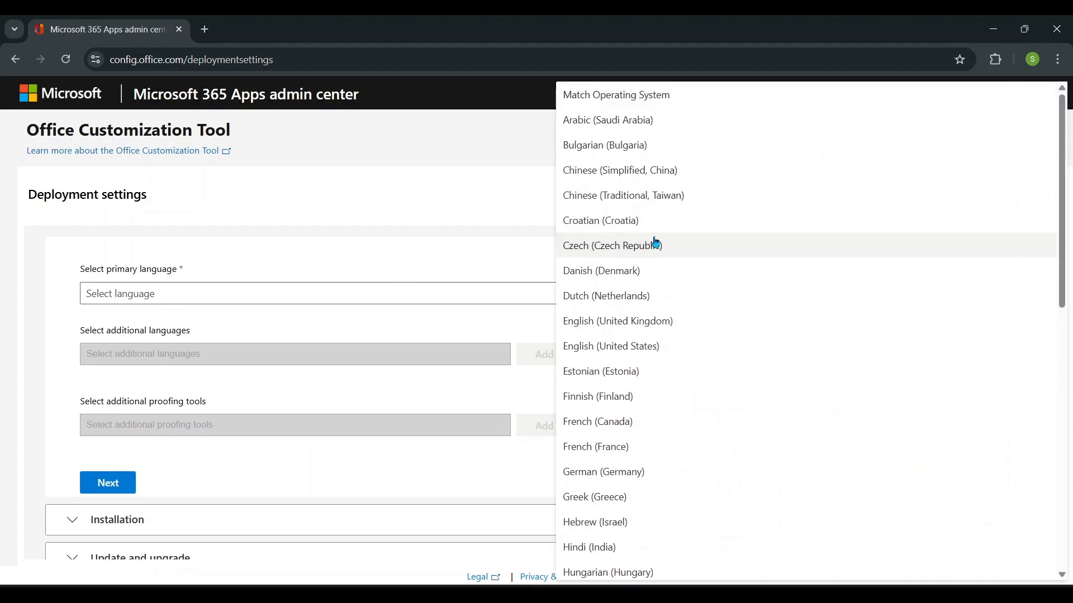
click(663, 354)
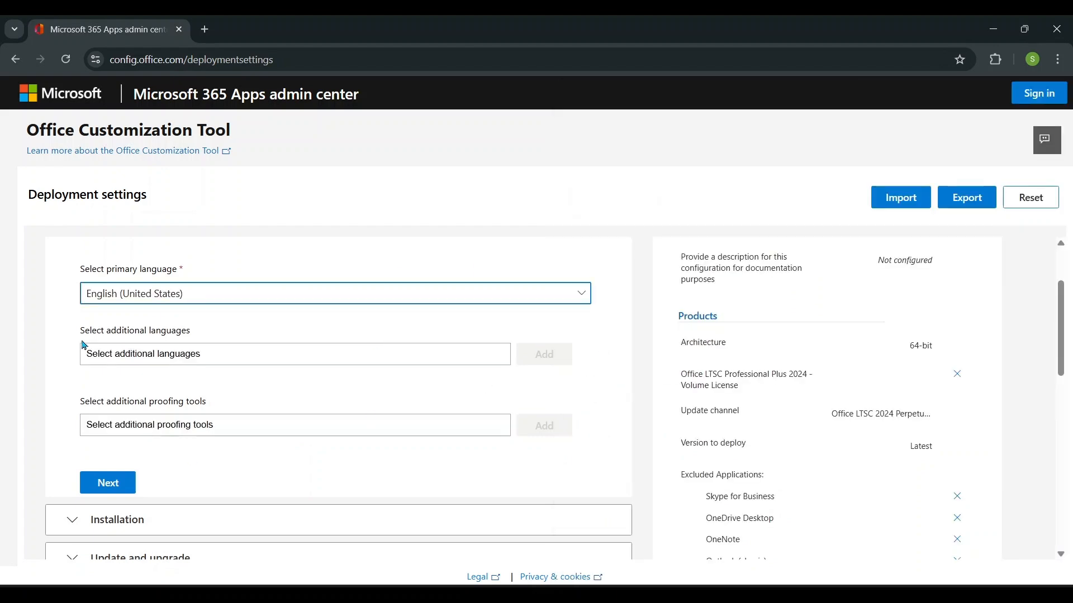
scroll(205, 373, down, 2)
click(122, 378)
Accept the default installation options and proceed to the update and upgrade settings
scroll(185, 405, down, 5)
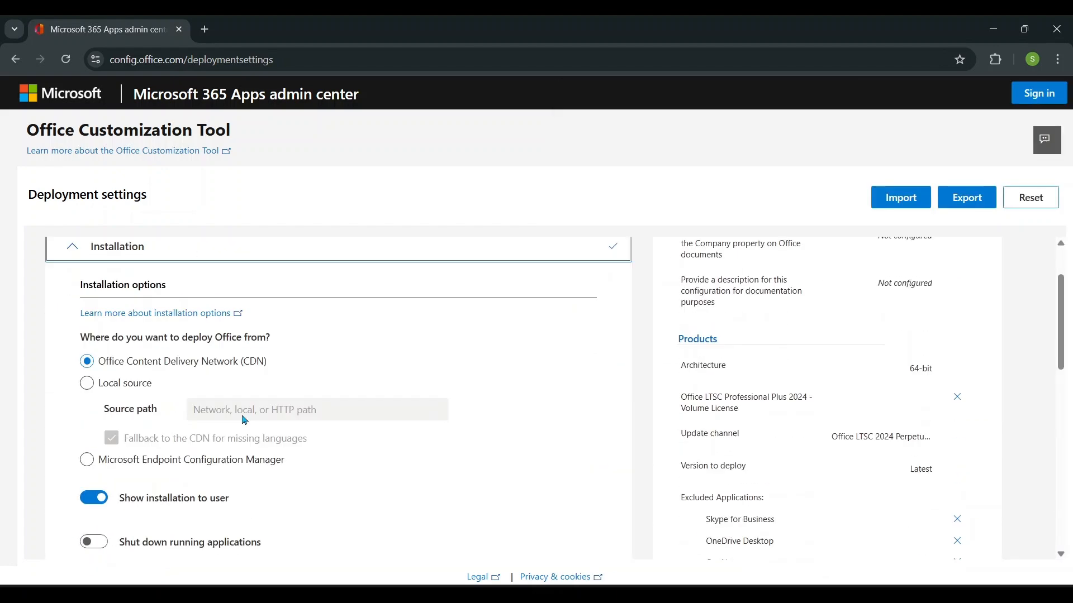
scroll(242, 422, down, 1)
click(116, 309)
Turn off uninstalling MSI versions of Office, including Visio and Project, and proceed to licensing and activation
scroll(317, 439, down, 3)
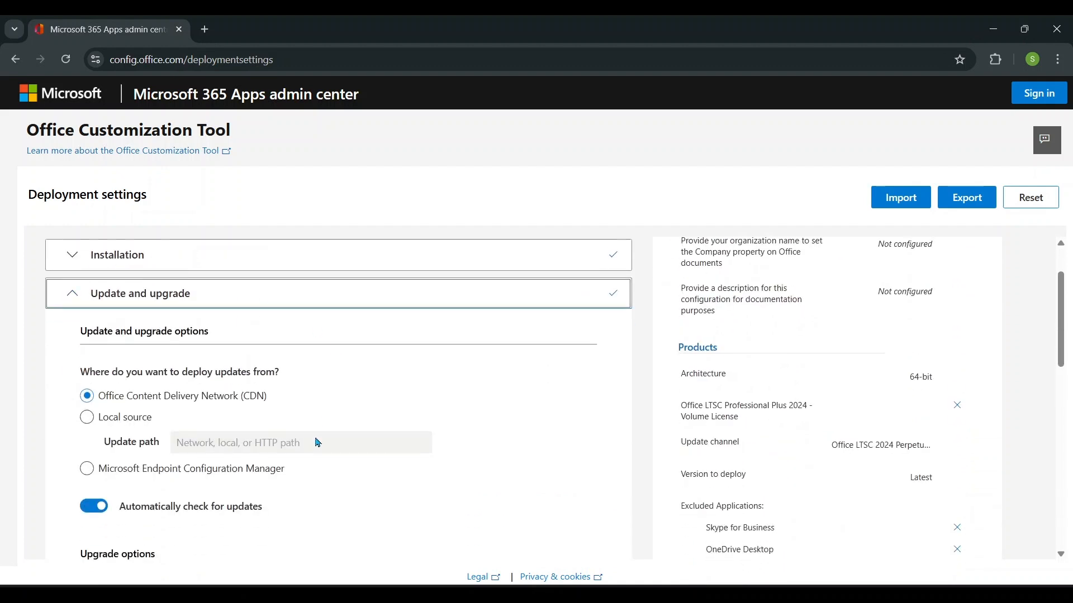
scroll(314, 443, down, 3)
click(89, 362)
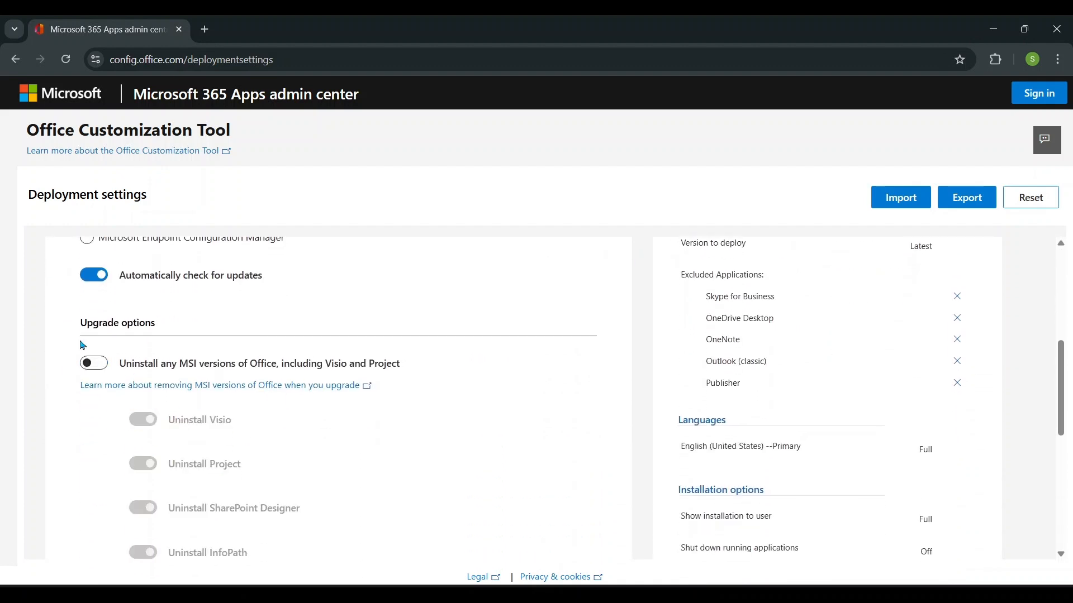
drag(178, 330, 78, 335)
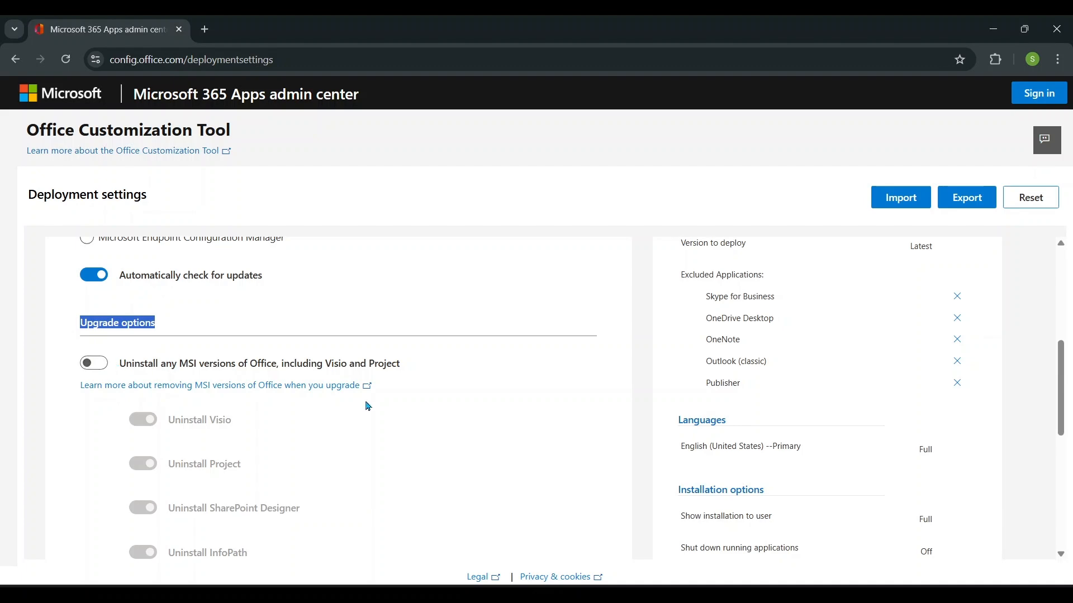
scroll(369, 406, down, 4)
click(114, 444)
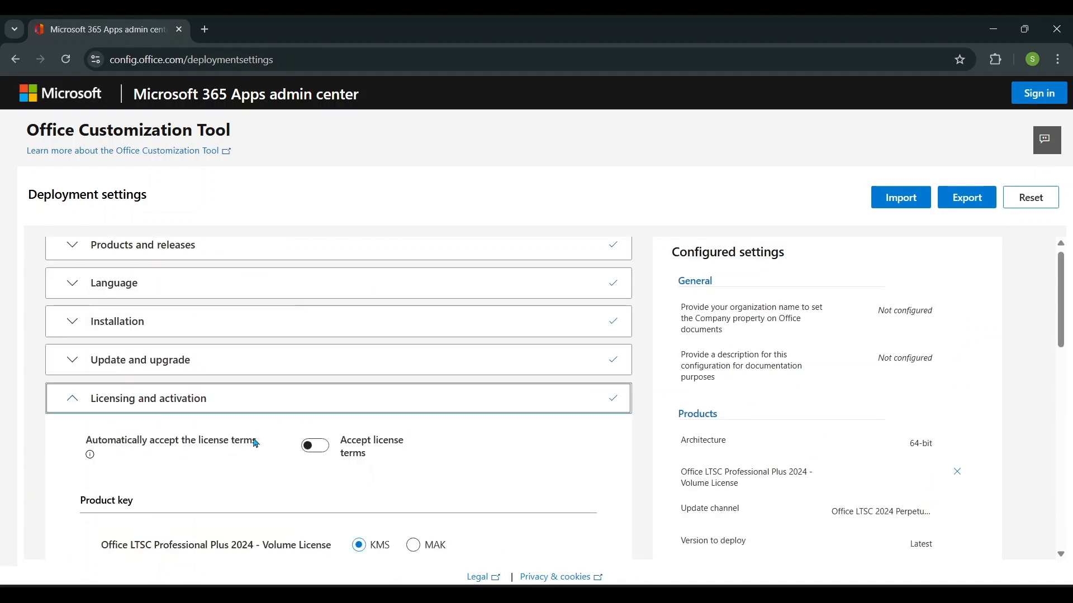
Keep the default licensing, general and application preference settings and finish the configuration
scroll(255, 444, down, 6)
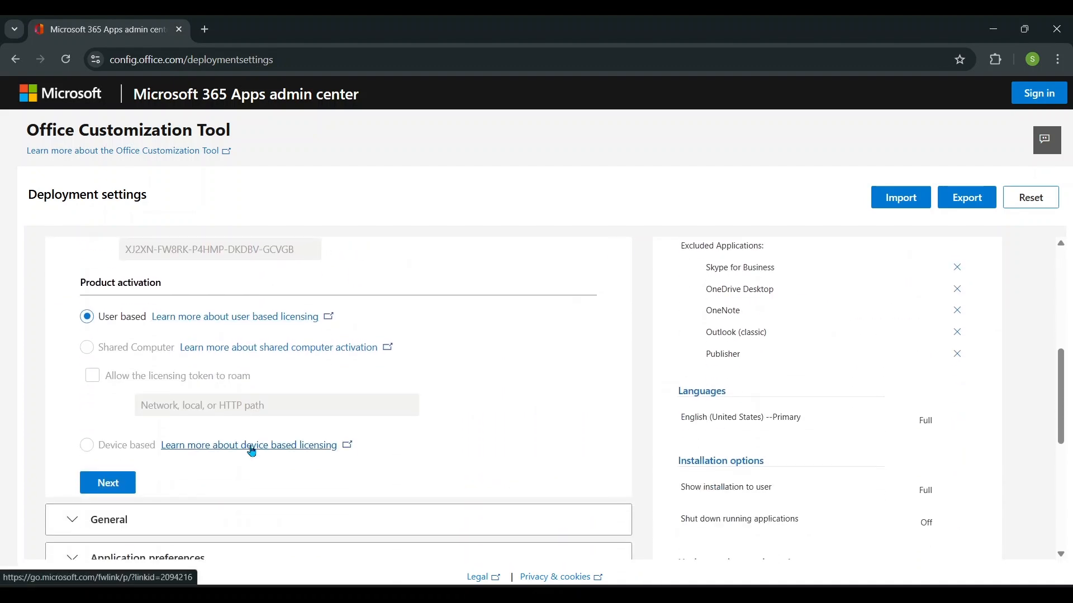
scroll(252, 451, down, 2)
click(112, 384)
scroll(185, 445, down, 4)
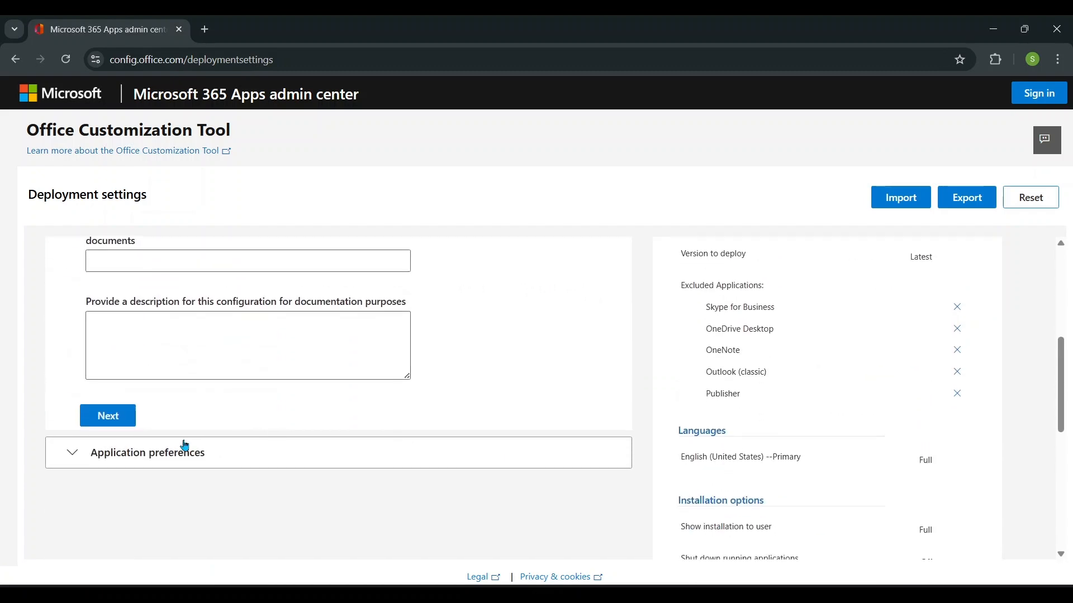
click(111, 422)
scroll(323, 438, down, 5)
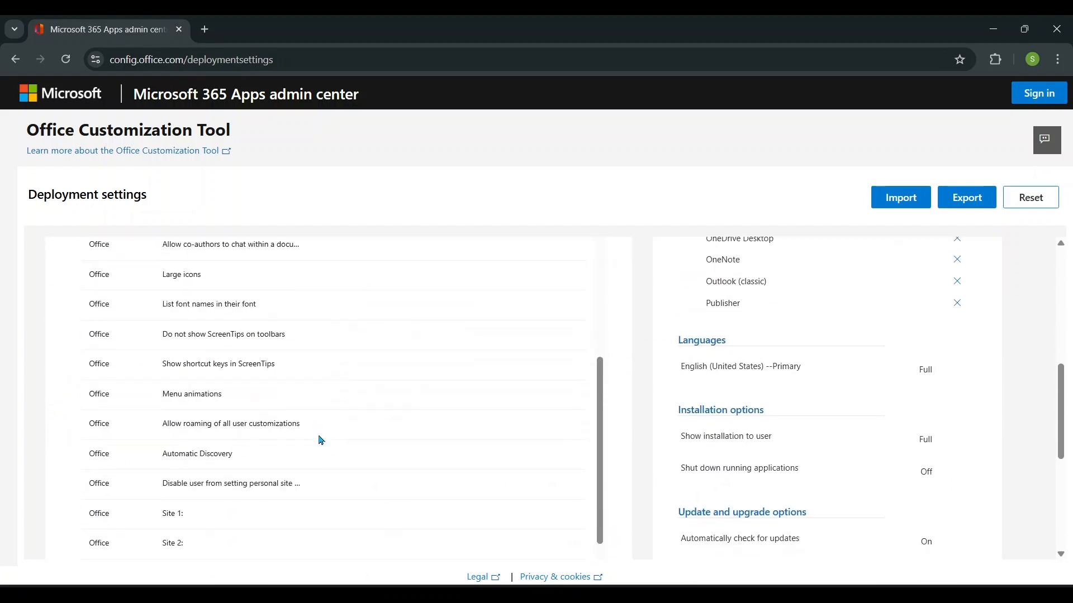
scroll(320, 439, down, 10)
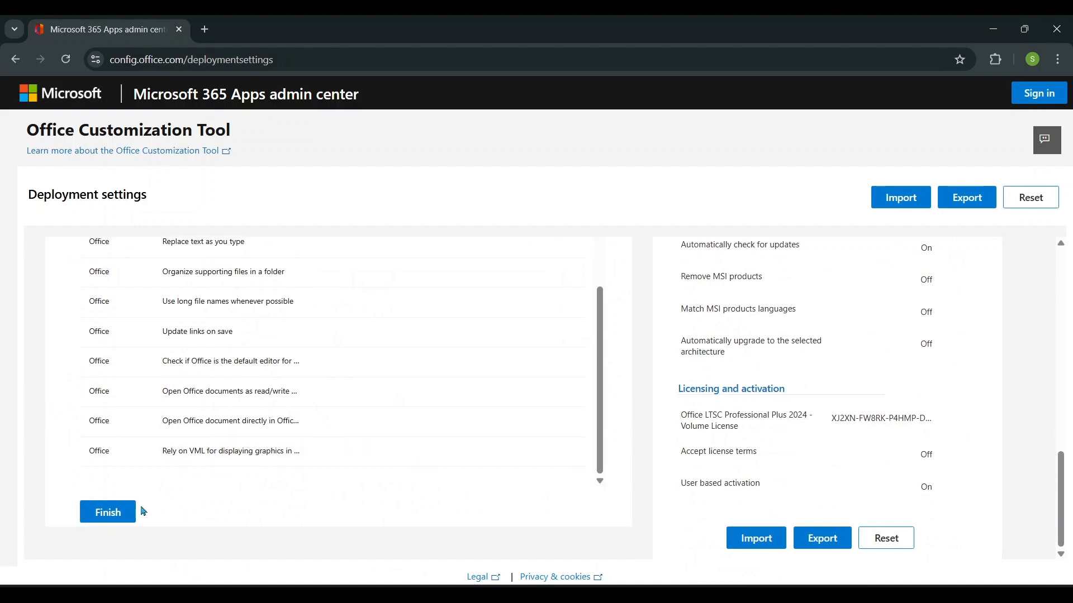
click(111, 512)
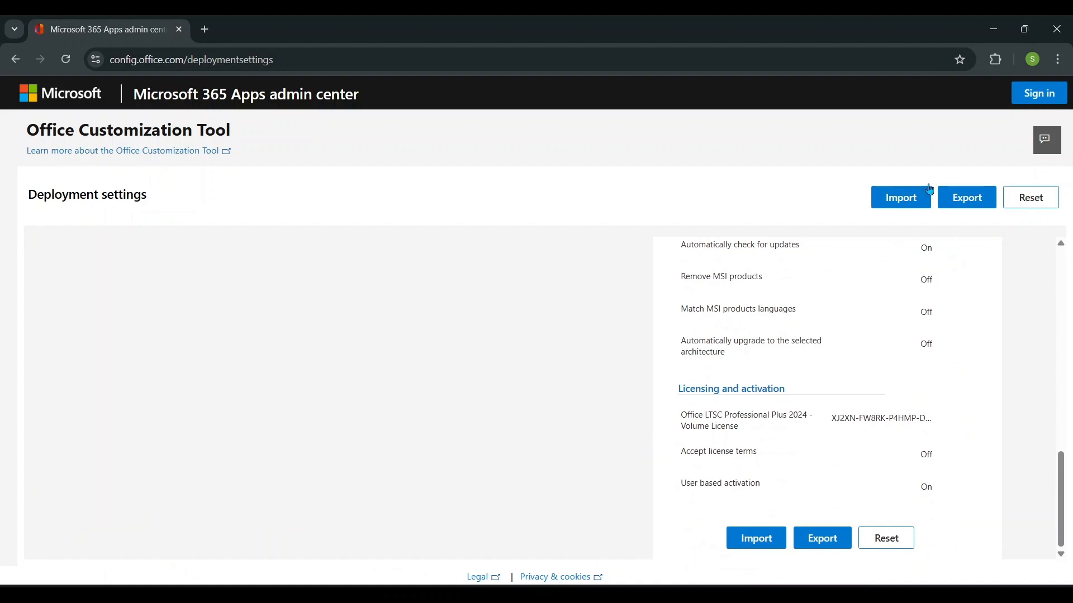
Start exporting the configuration with Office Open XML formats as the default file format
click(974, 209)
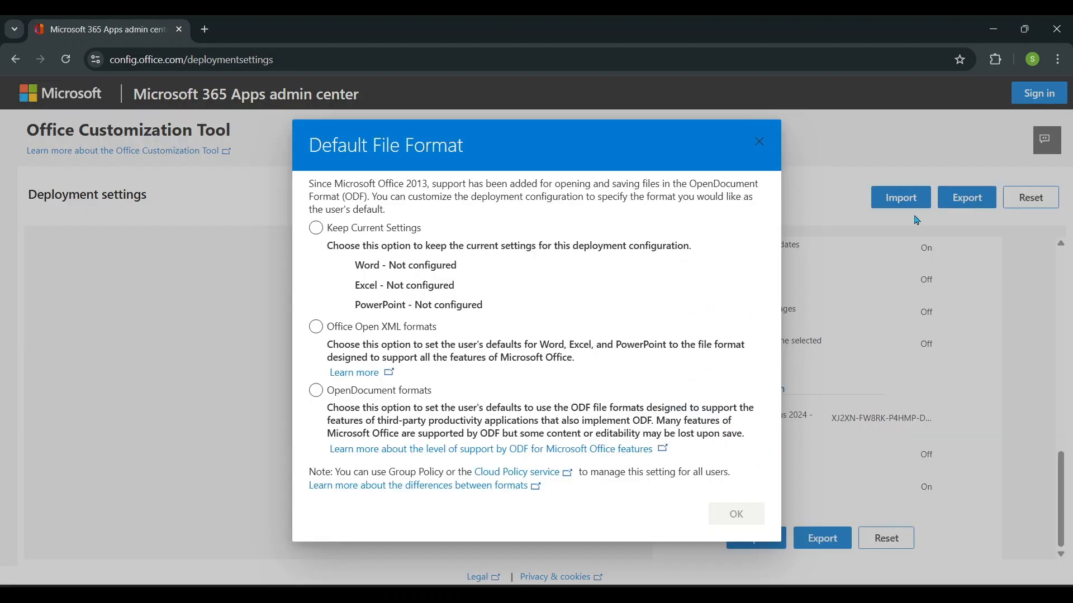
click(314, 329)
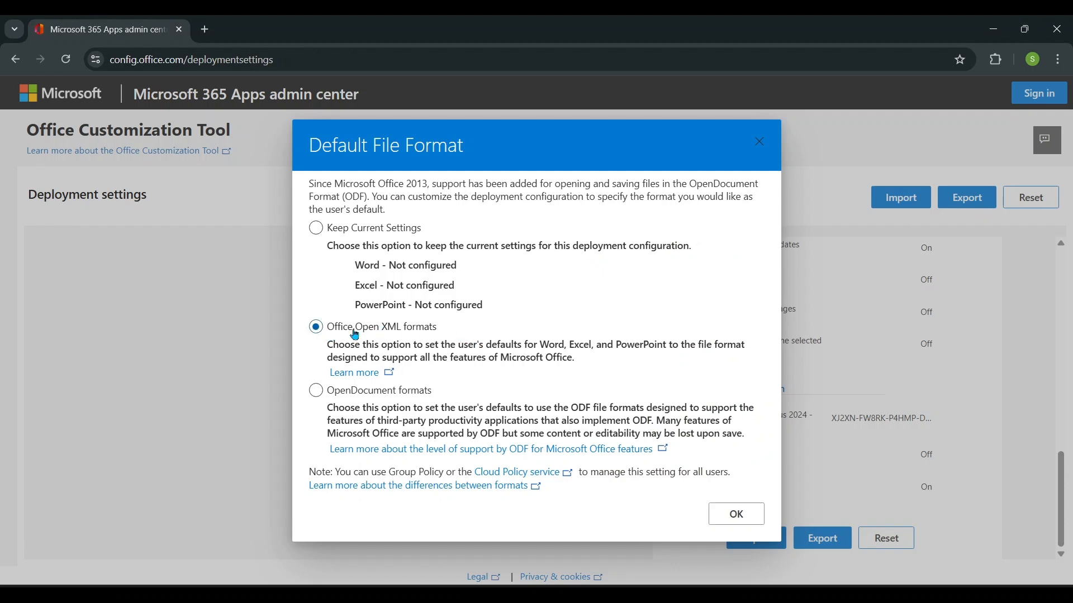
click(735, 515)
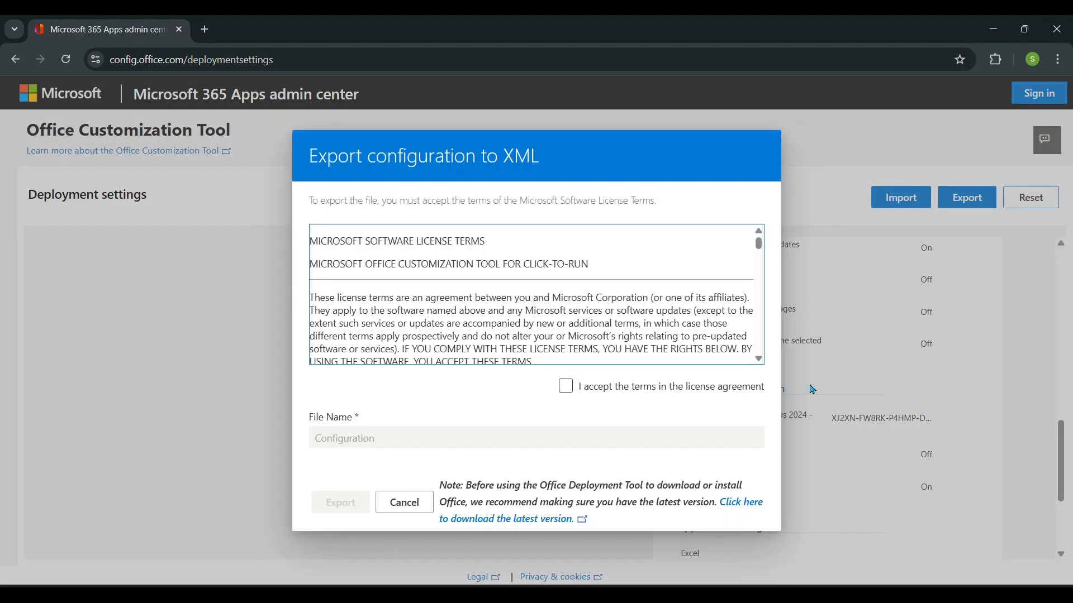
Accept the license agreement to export the configuration as Configuration.xml, and show the downloaded file in its folder
click(562, 390)
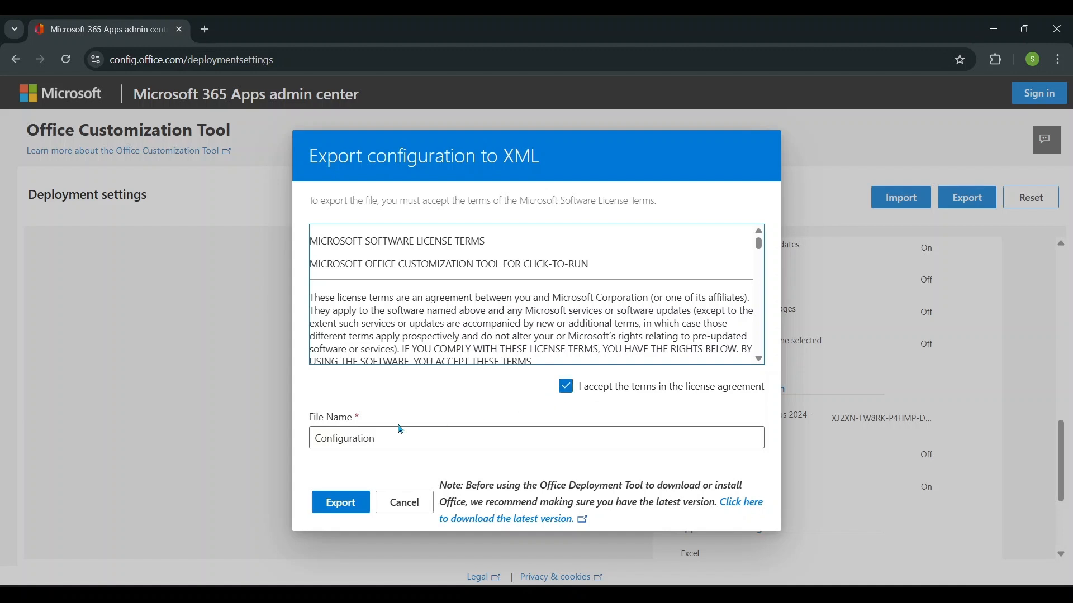
click(341, 503)
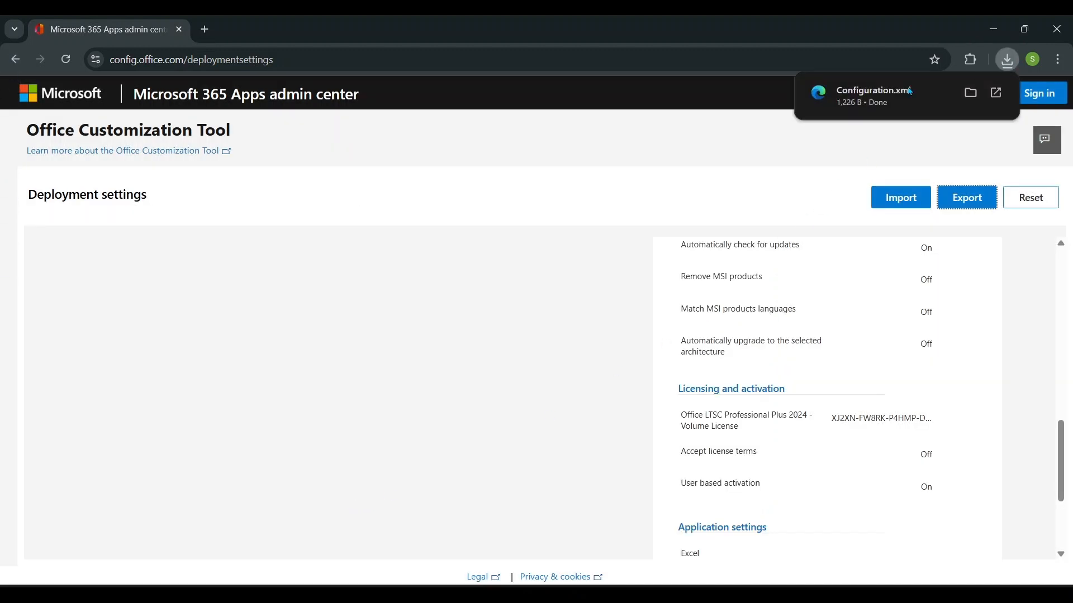
click(967, 97)
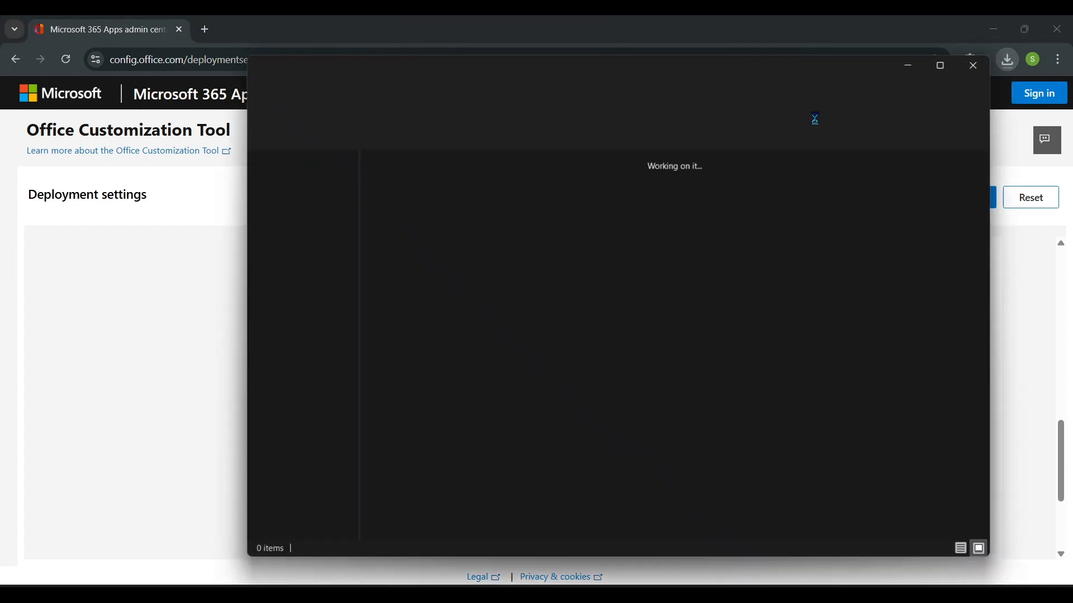
click(575, 275)
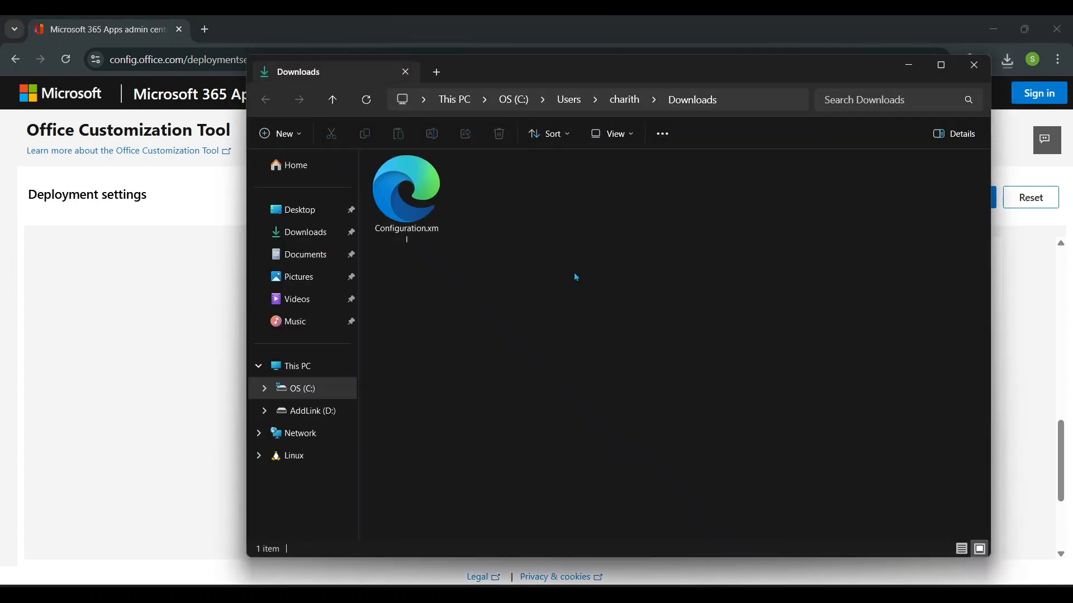
Create a folder named office2024 in Downloads and move Configuration.xml into it
right_click(576, 277)
mouse_move(709, 381)
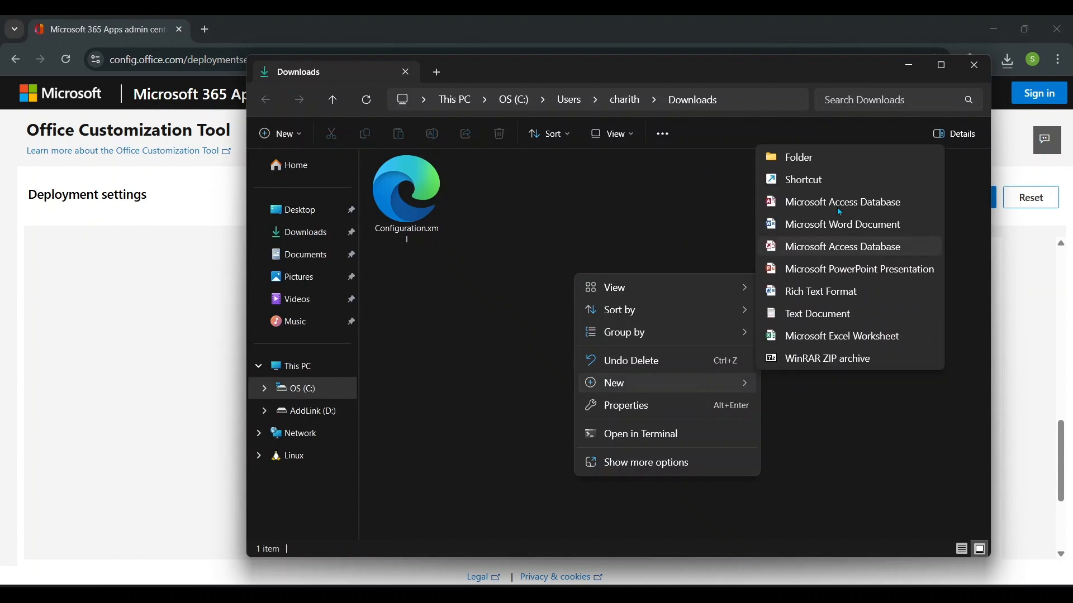
click(826, 157)
text(off)
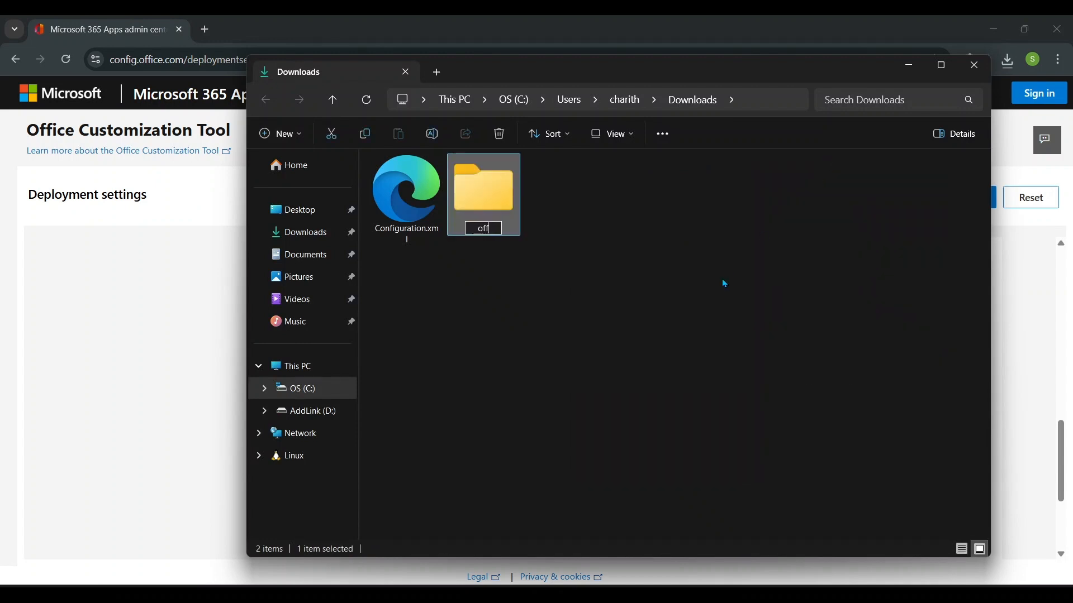
text(ice2024)
key(Return)
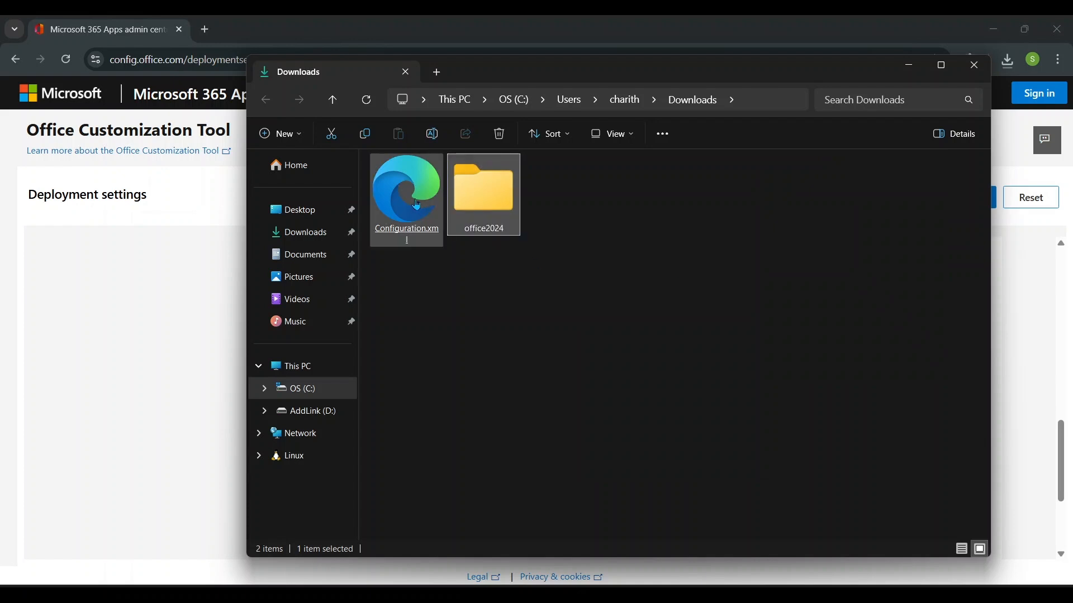
drag(410, 196, 481, 203)
click(910, 67)
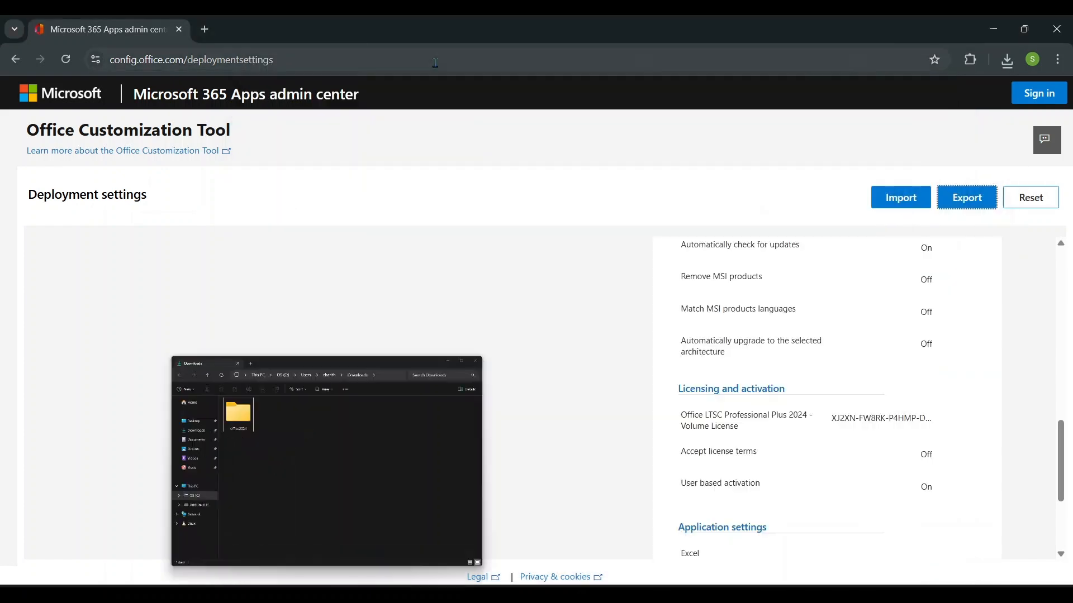
Copy the "office deployment tool" line from the notes and search the web for it in the browser
key(alt+Tab)
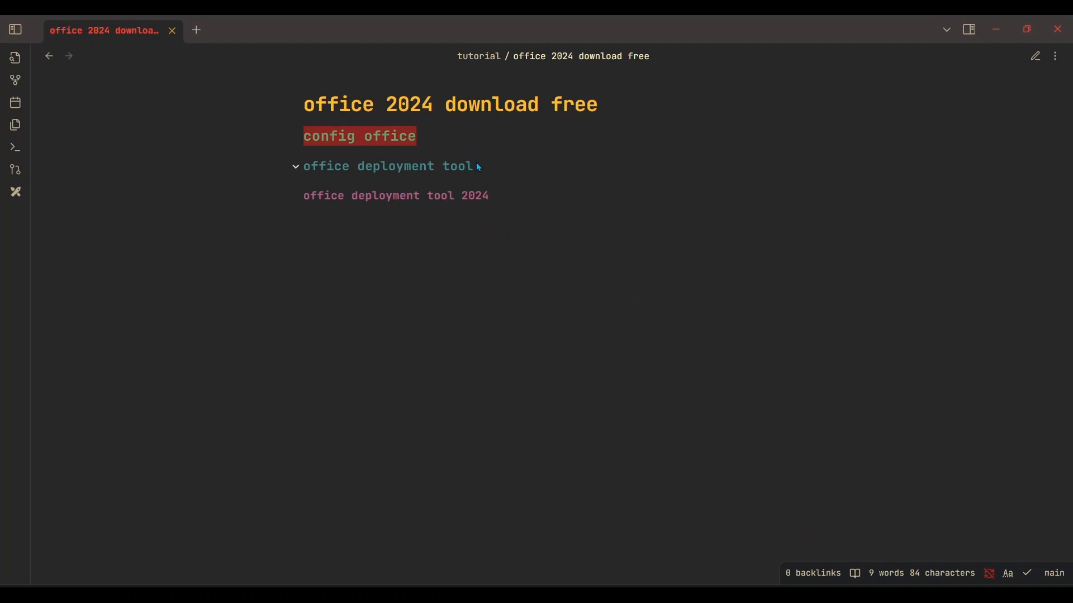
drag(479, 167, 305, 166)
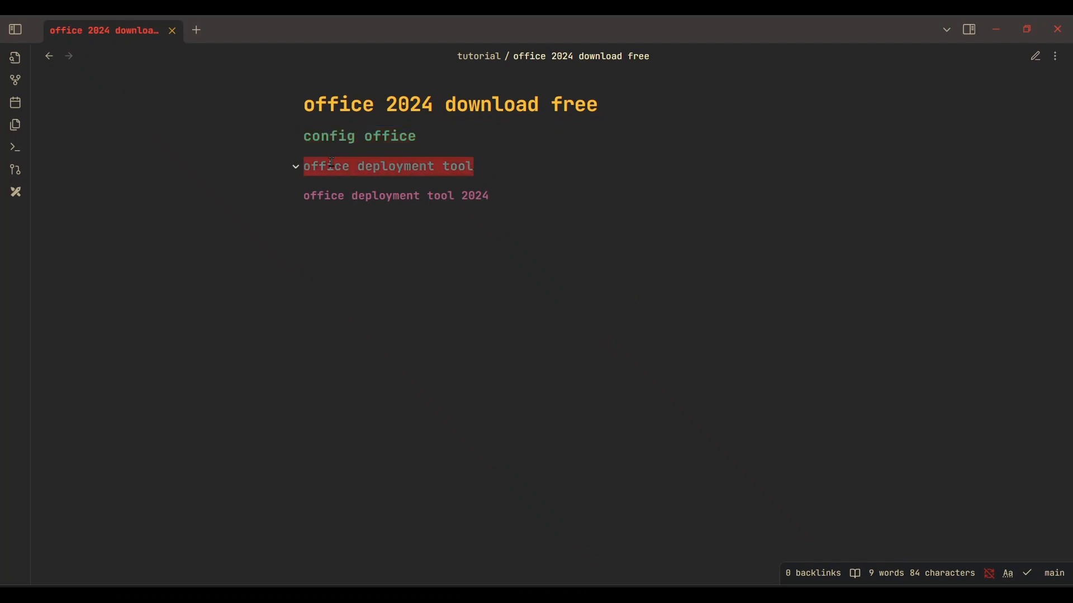
right_click(331, 163)
click(361, 180)
click(996, 29)
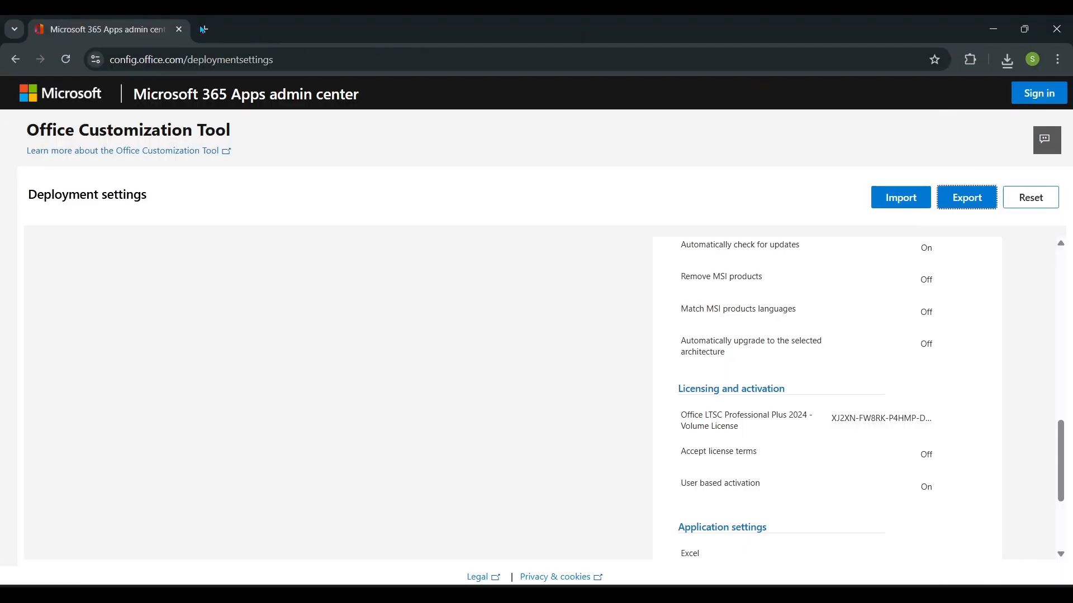
click(282, 60)
key(ctrl+v)
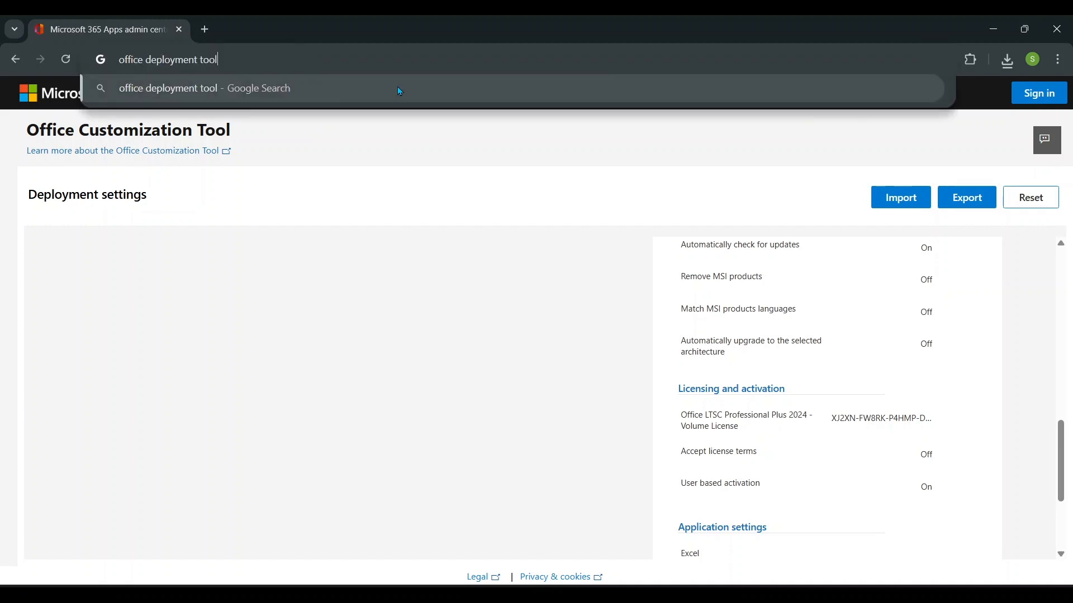
click(172, 98)
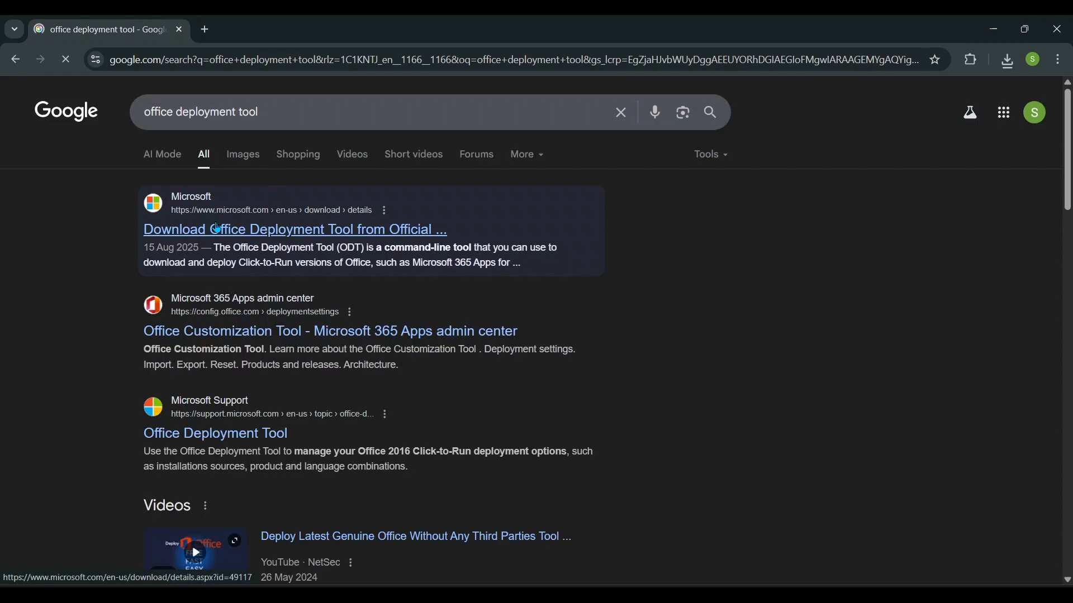
Download the English Office Deployment Tool from Microsoft's official download page and show the downloaded file in its folder
click(218, 228)
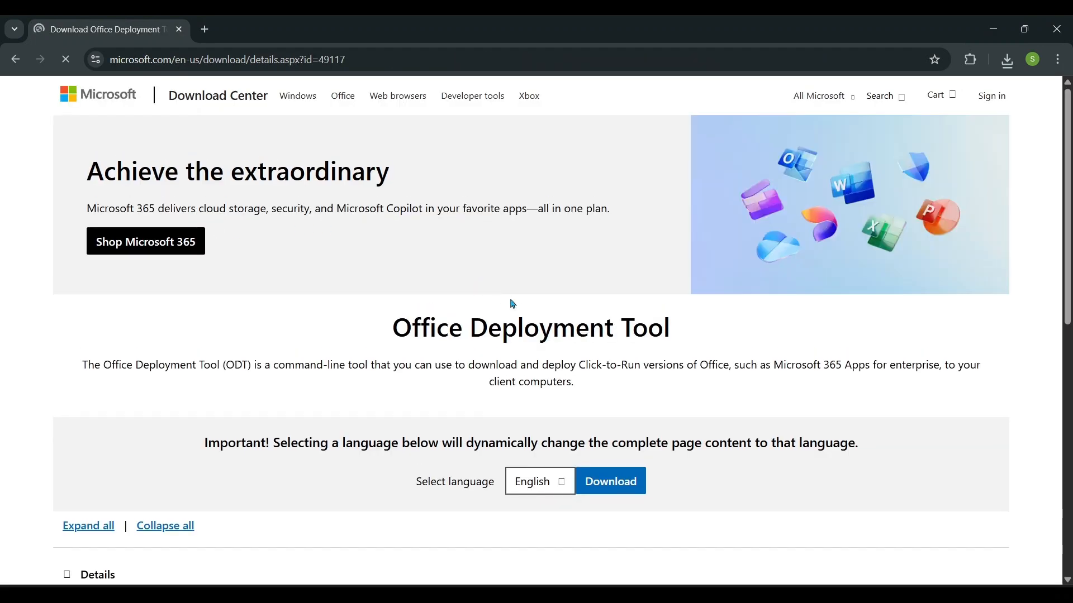
scroll(478, 273, down, 2)
drag(403, 202, 676, 198)
key(ctrl+l)
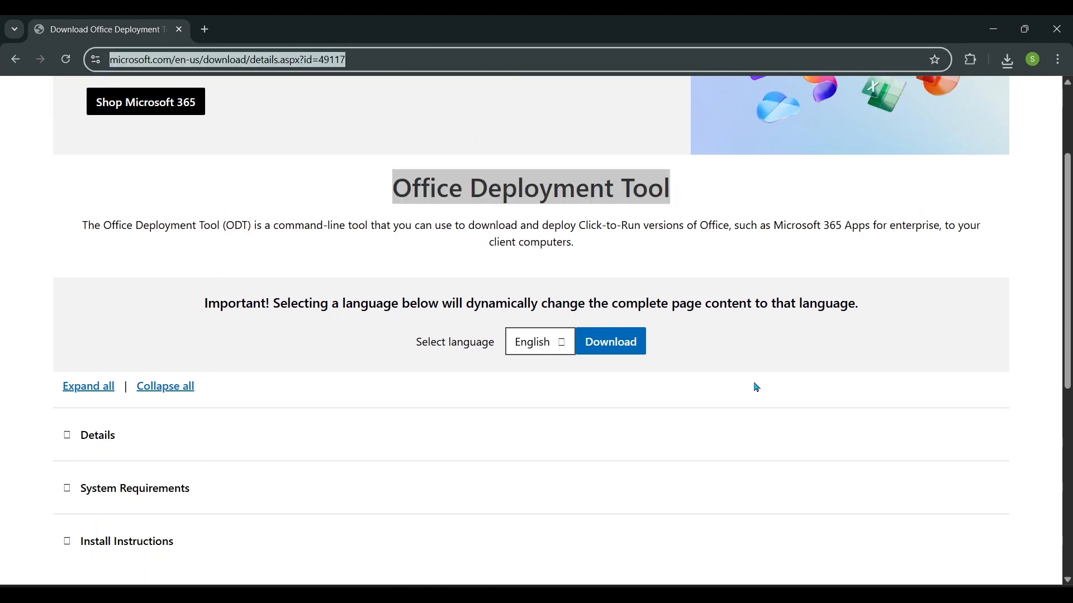
click(612, 342)
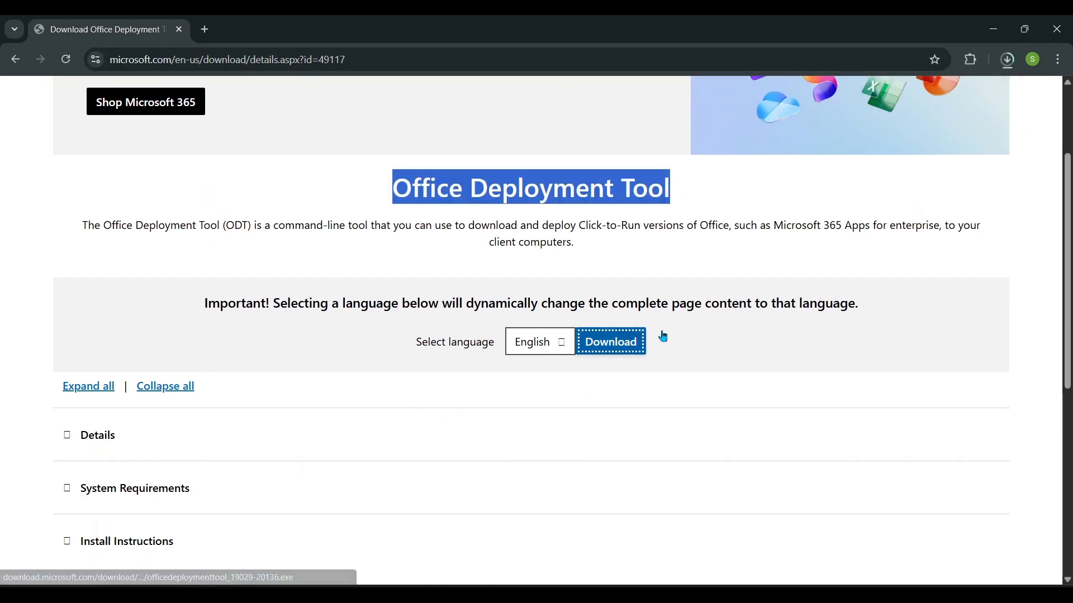
click(1007, 60)
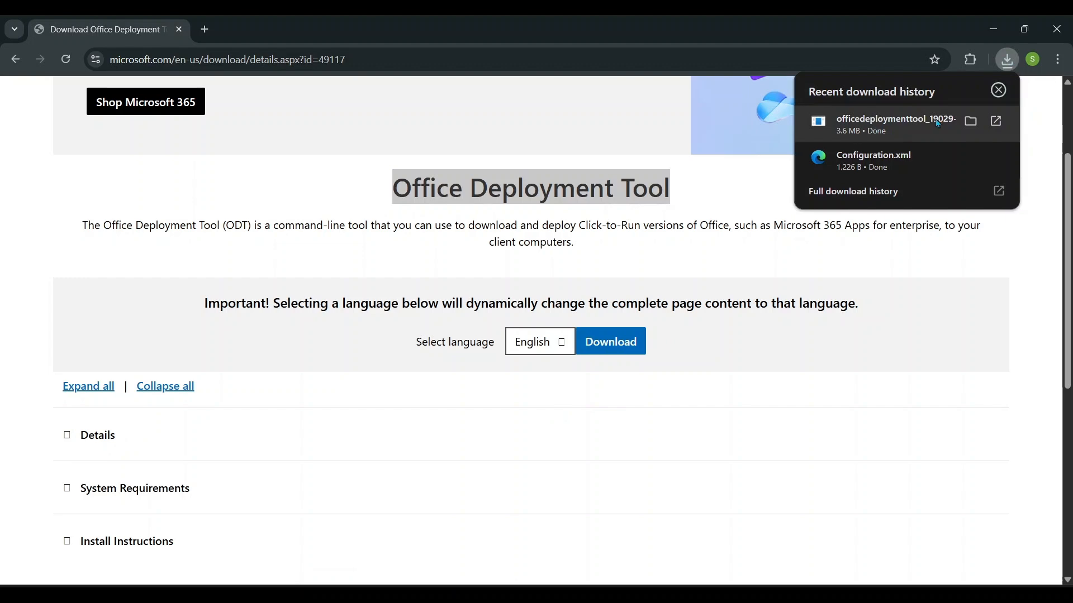
click(973, 124)
Run the downloaded Office Deployment Tool executable and accept the Microsoft Software License Terms
double_click(501, 232)
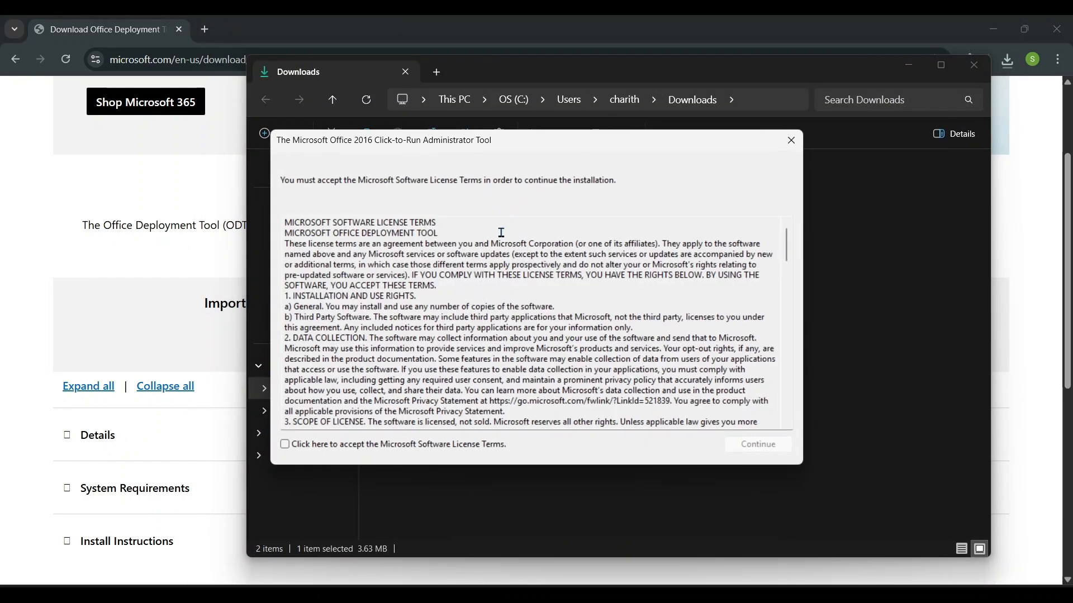
click(285, 446)
click(765, 449)
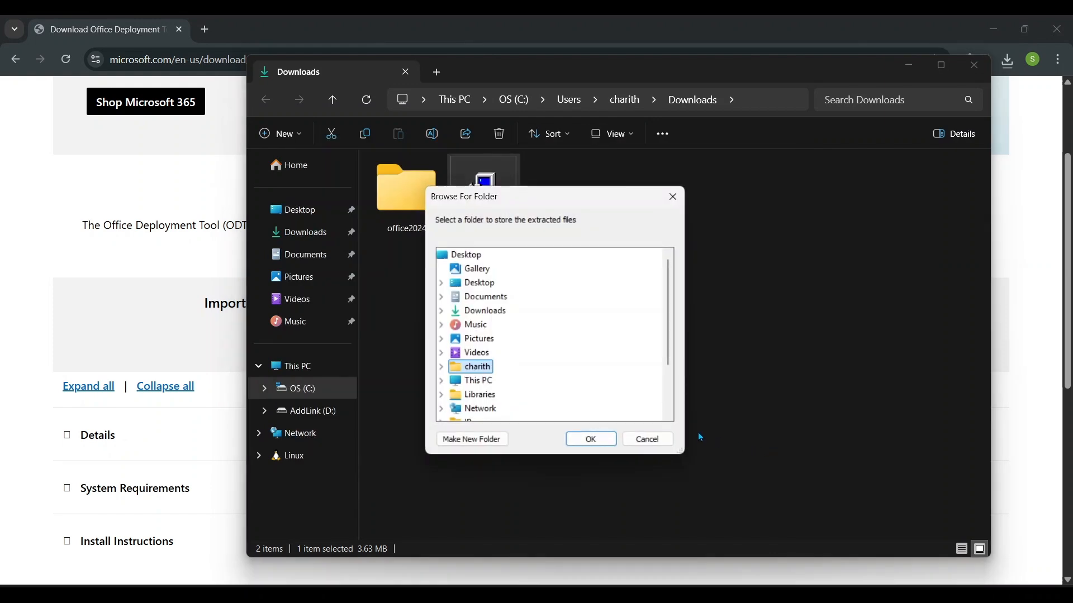
Extract the deployment tool files into the office2024 folder inside Downloads
double_click(471, 366)
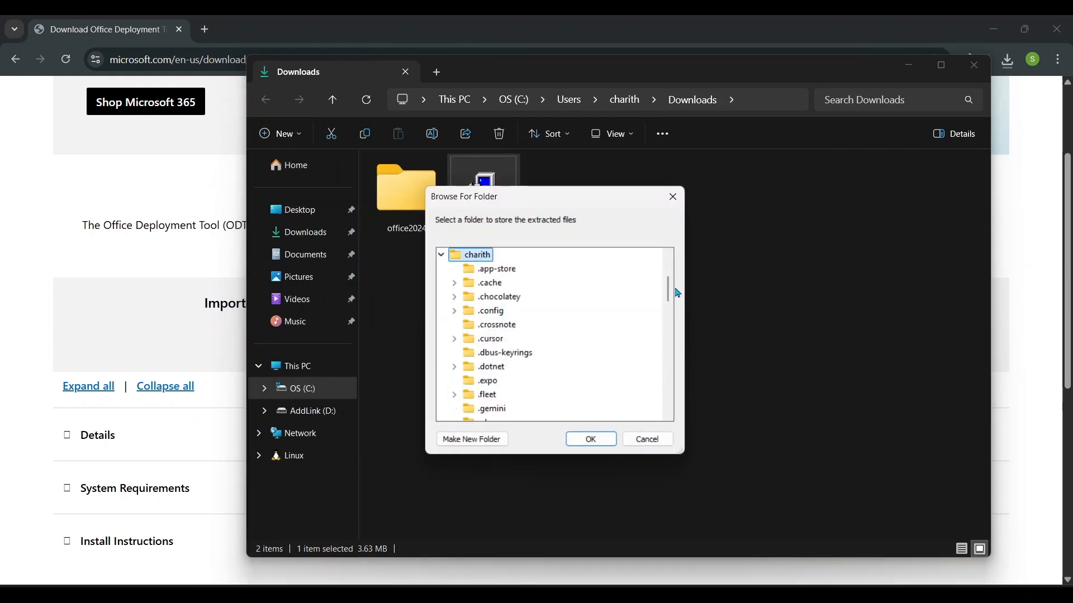
drag(669, 290, 666, 359)
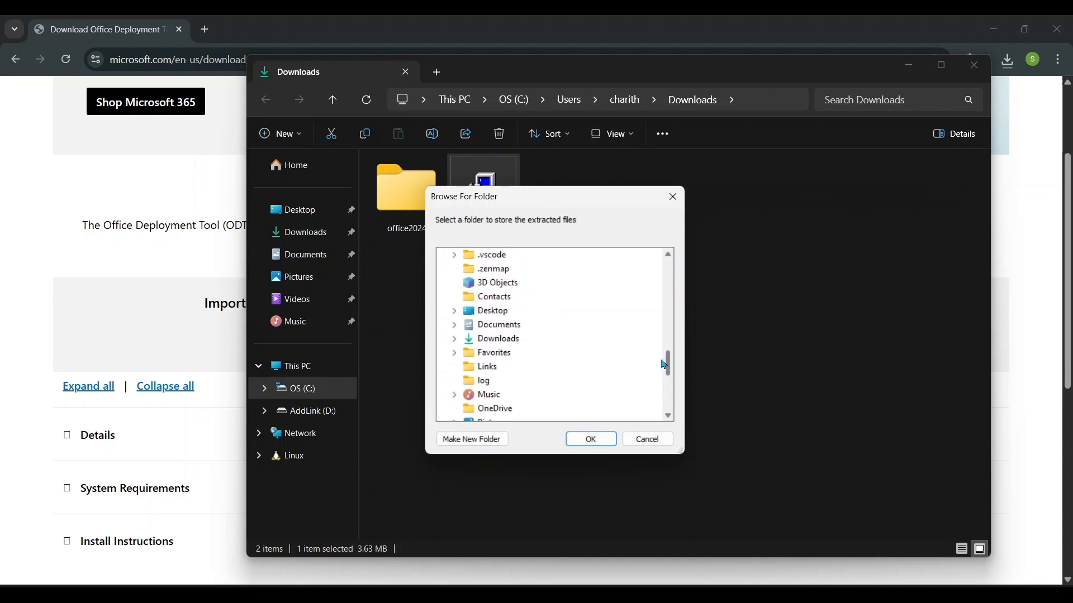
click(486, 339)
scroll(560, 395, down, 1)
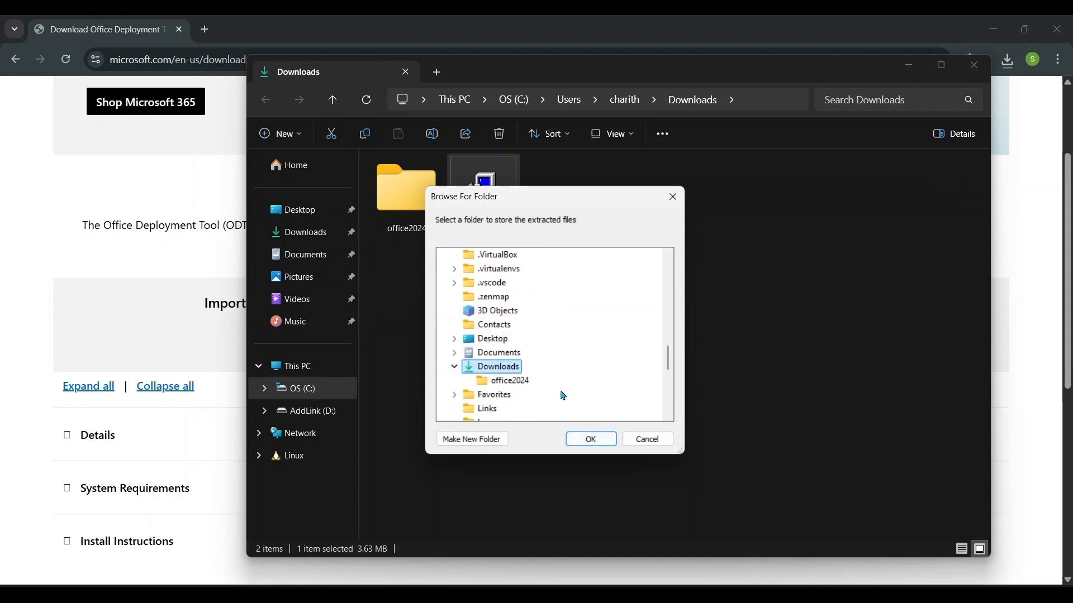
click(495, 381)
click(594, 440)
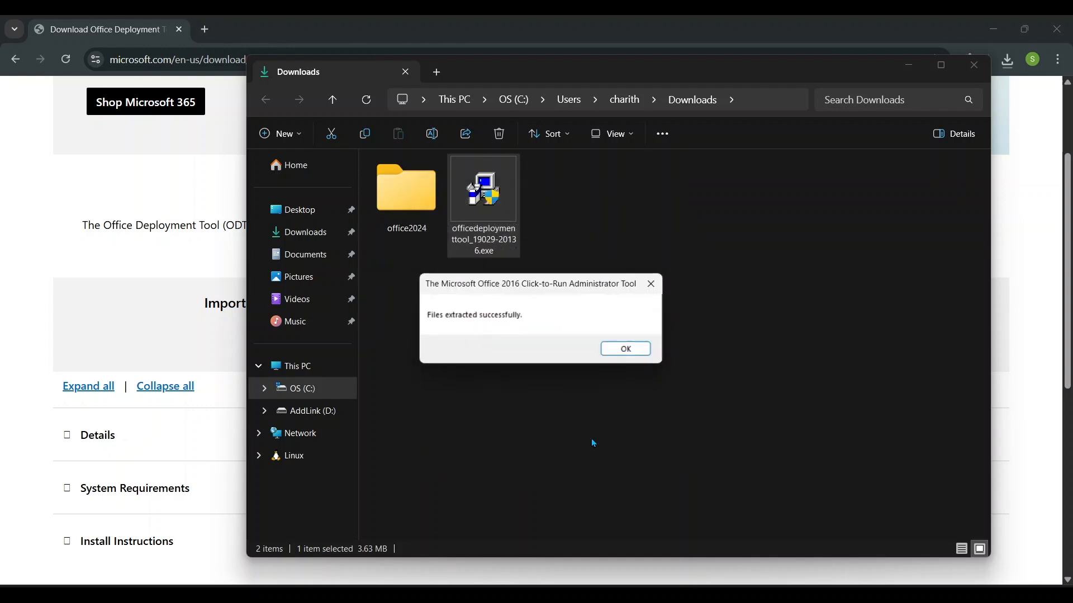
click(628, 351)
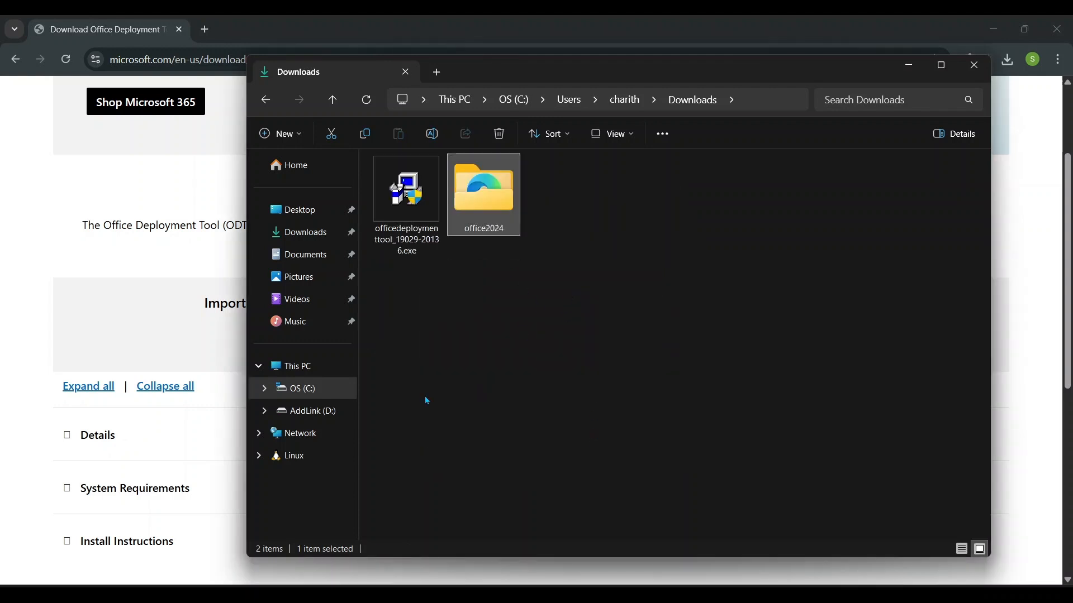
Delete configuration-Office365-x64.xml from the office2024 folder, select the remaining two files and minimize the folder window
double_click(479, 209)
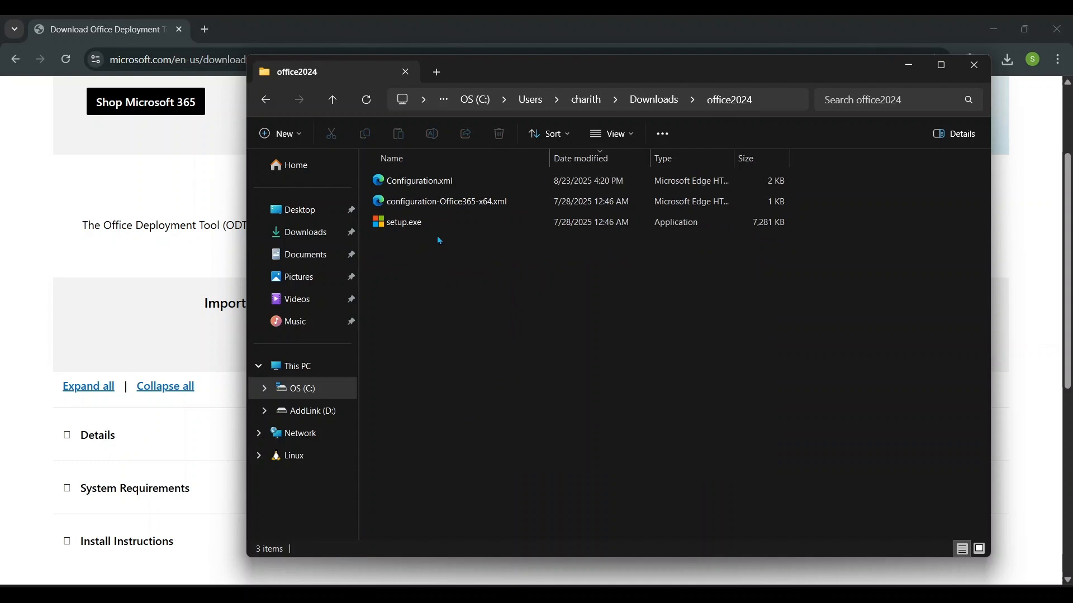
click(454, 202)
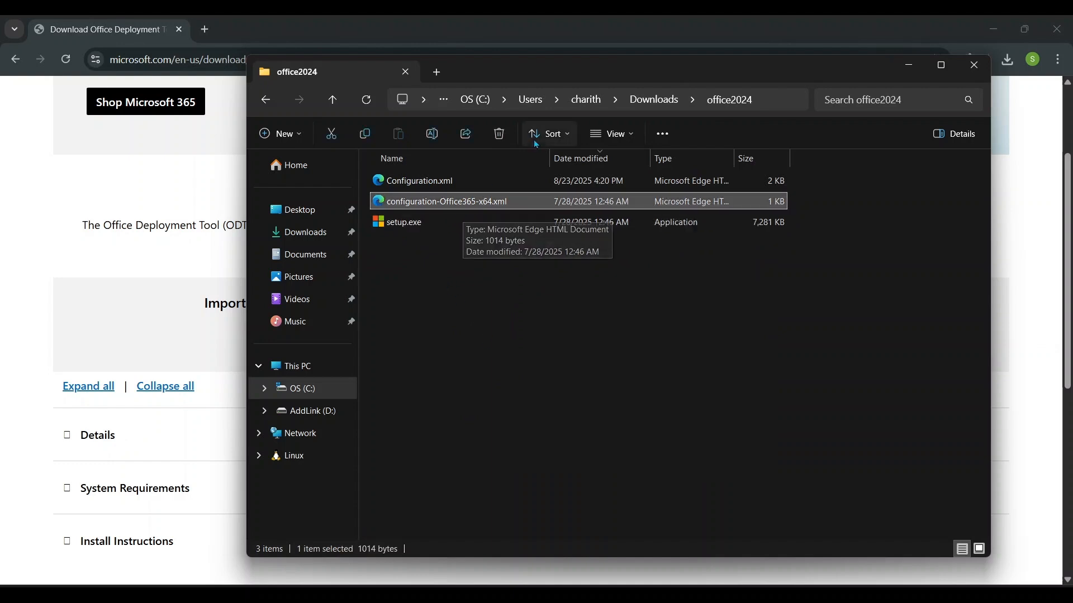
click(501, 137)
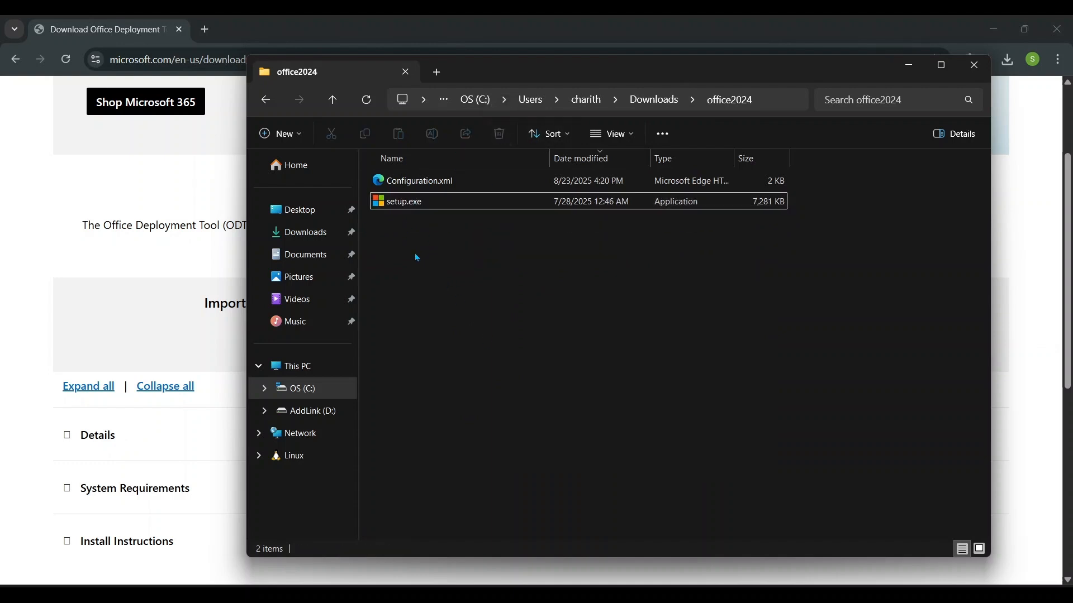
drag(415, 254, 423, 172)
click(908, 68)
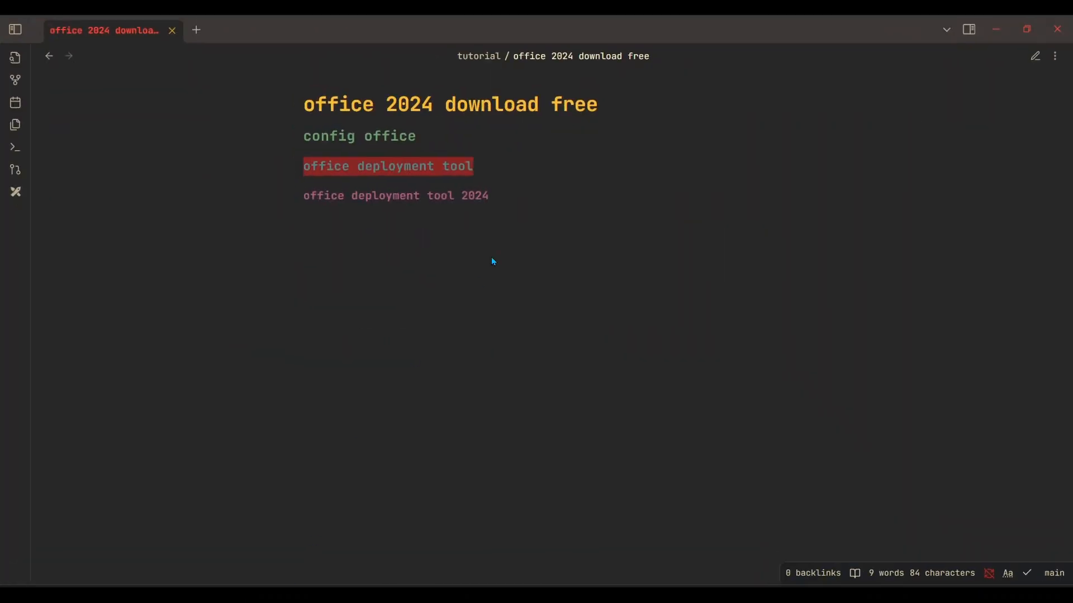
Copy the "office deployment tool 2024" line from the notes and return to the browser
drag(494, 195, 289, 193)
right_click(332, 194)
click(364, 211)
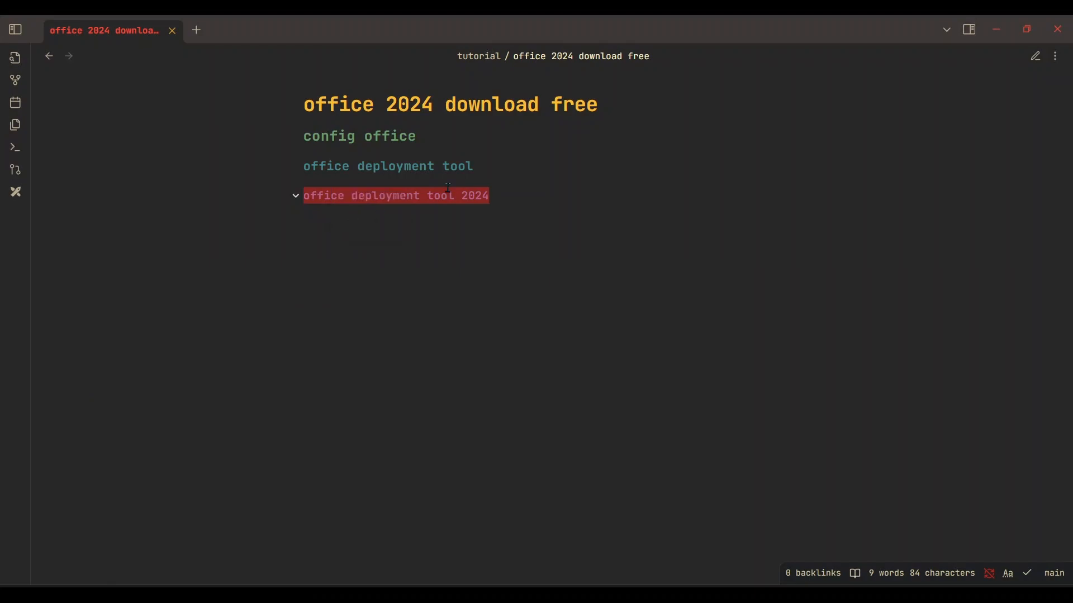
click(994, 28)
Search the web for the copied phrase and find the Office Deployment Tool installation section in Microsoft's Deploy Office LTSC 2024 article
click(382, 57)
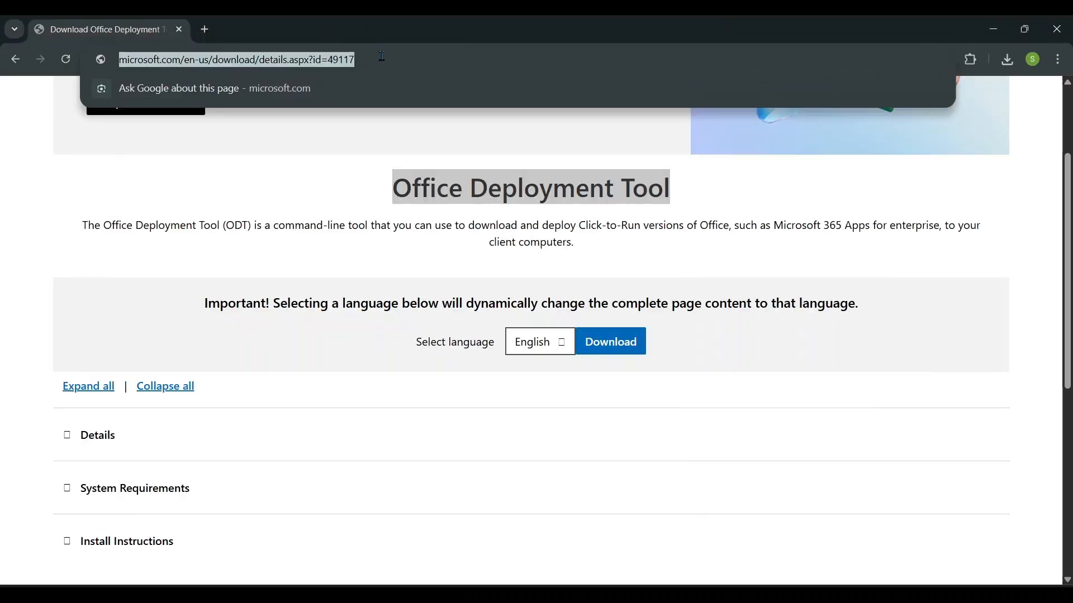
key(ctrl+v)
key(ctrl+a)
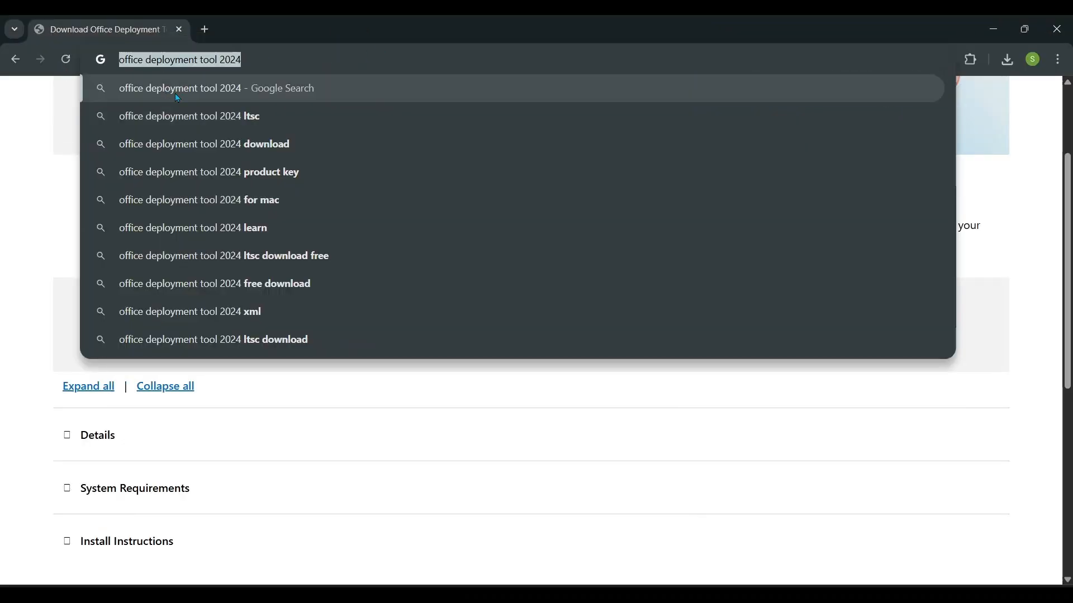
click(176, 93)
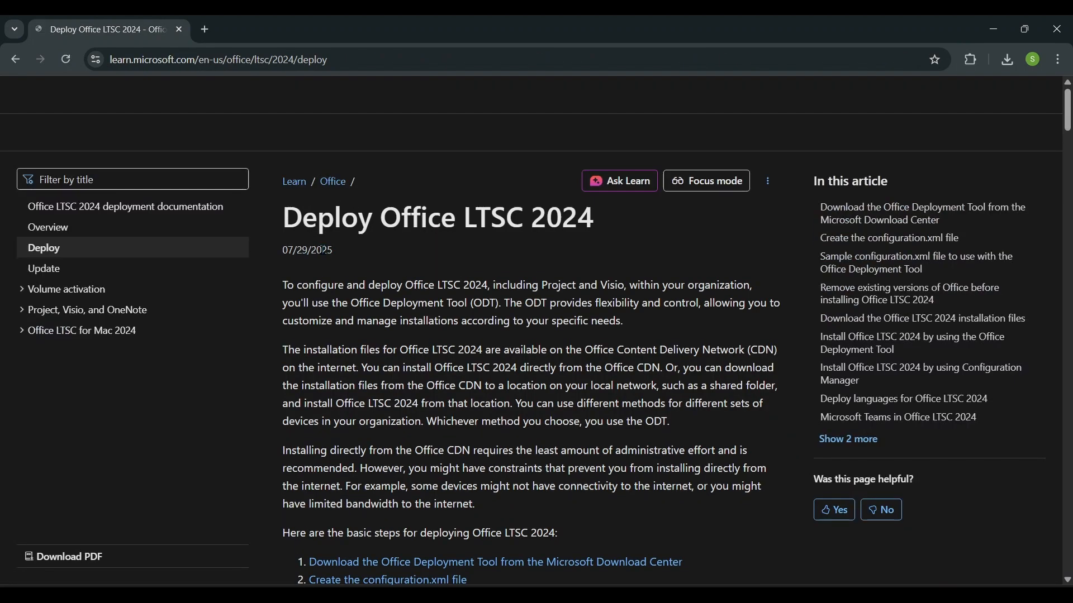
drag(1068, 113, 1067, 425)
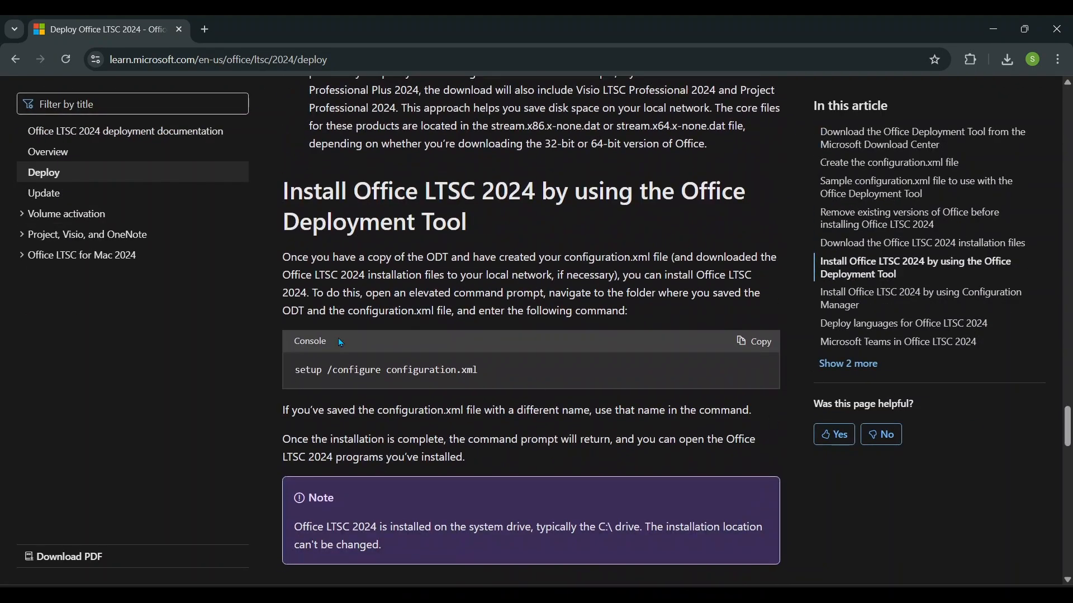
drag(286, 186, 475, 213)
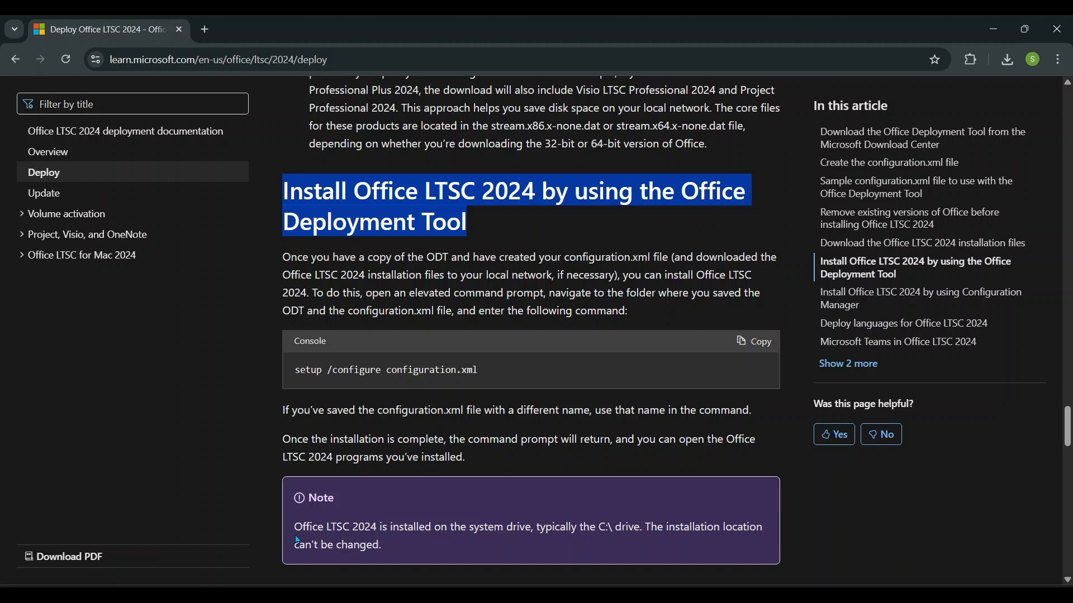
Find Command Prompt with a cmd search, run it as administrator and move its window toward the middle of the screen
key(super+s)
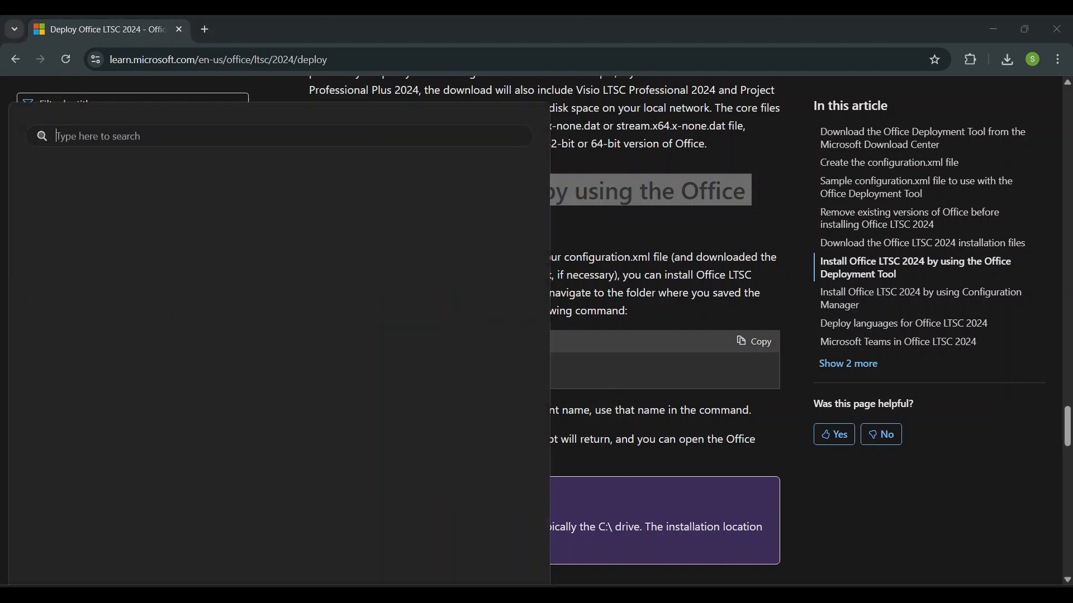
text(cmd)
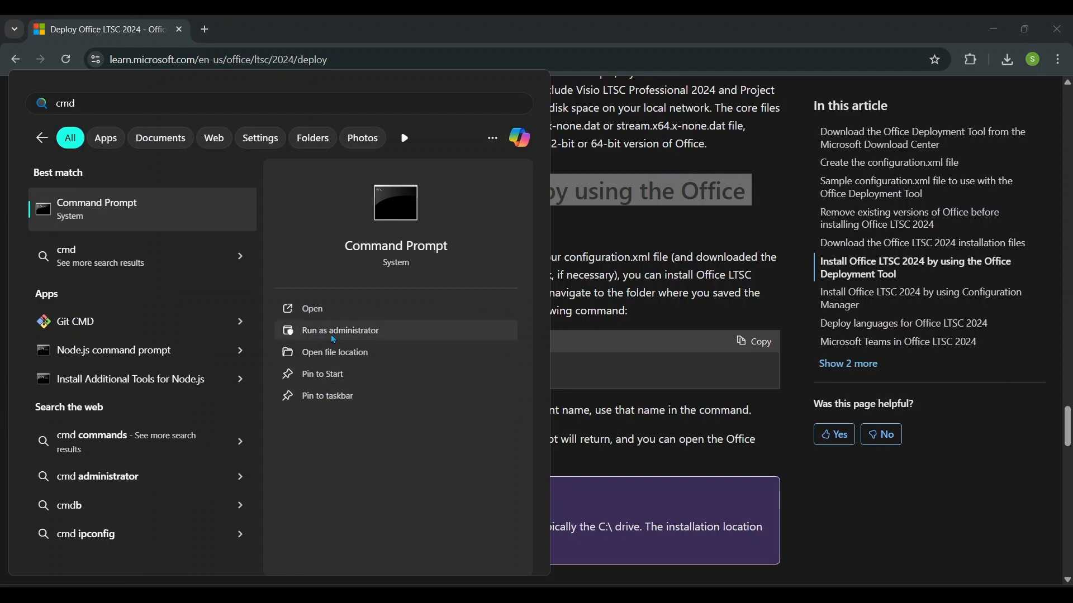
click(340, 332)
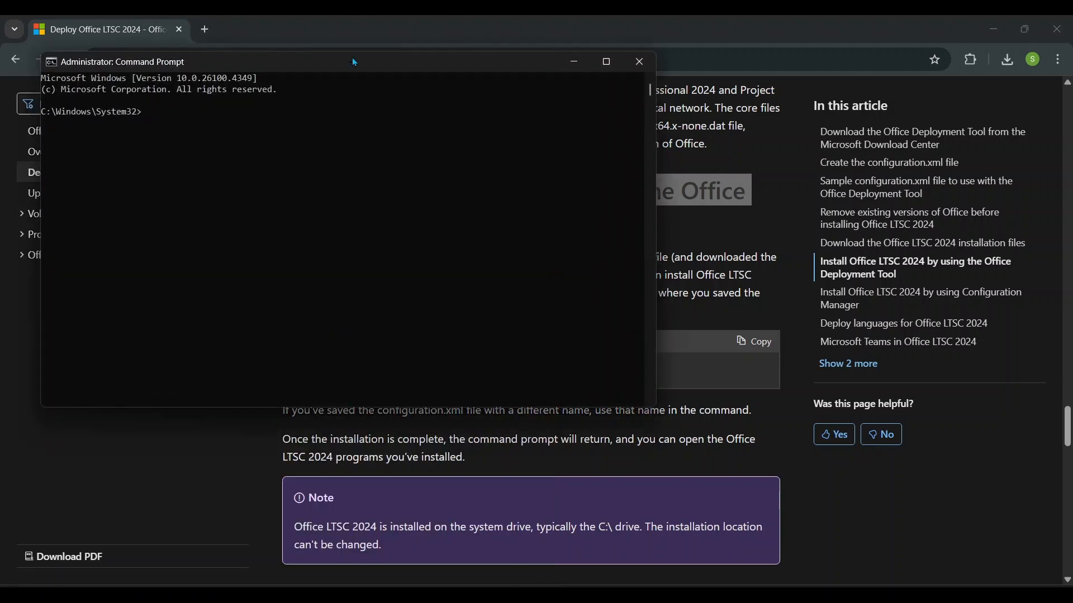
drag(354, 62, 607, 166)
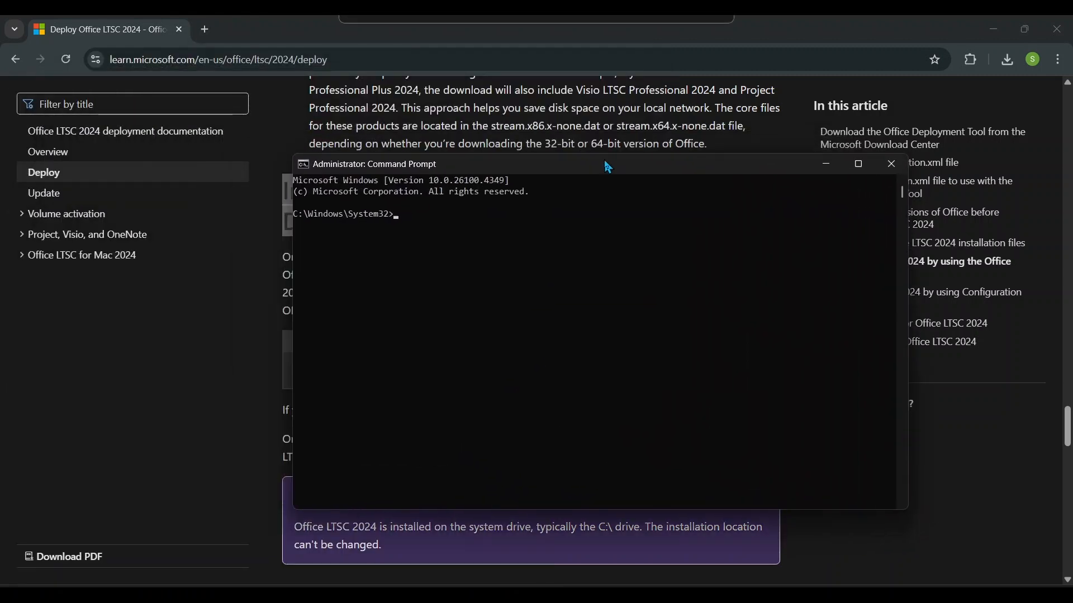
Minimize the browser, copy the full path of the office2024 folder in File Explorer and minimize the folder window
click(994, 28)
click(129, 595)
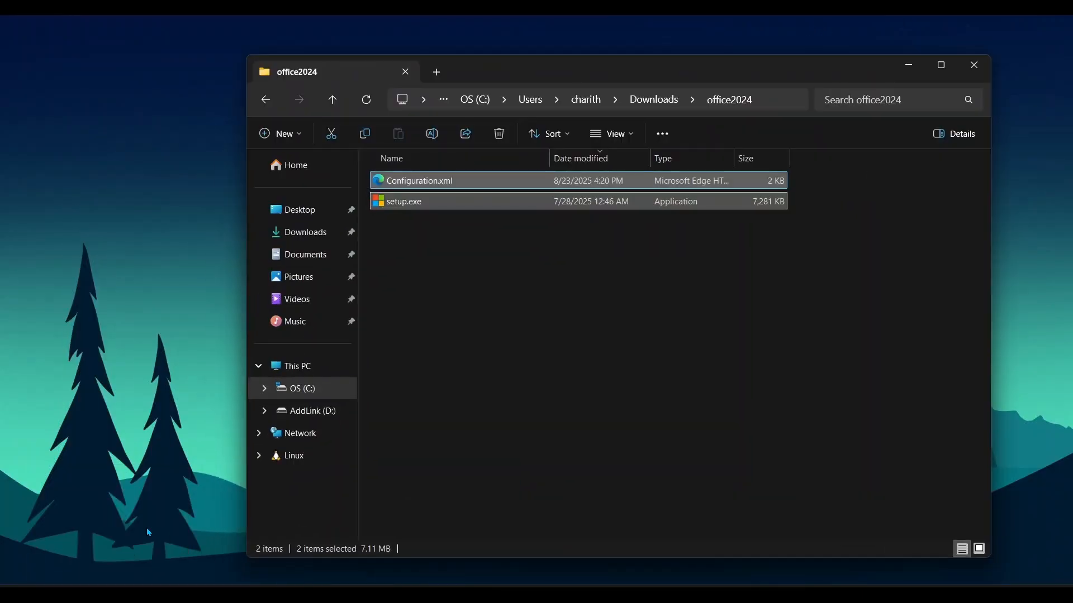
click(540, 274)
click(525, 100)
right_click(525, 105)
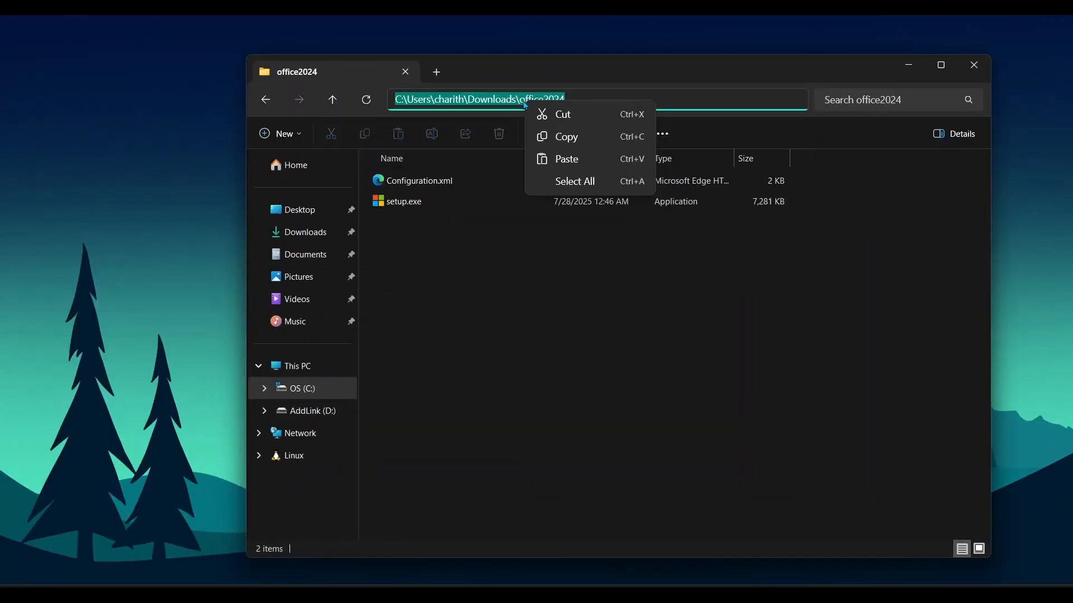
click(567, 135)
click(909, 64)
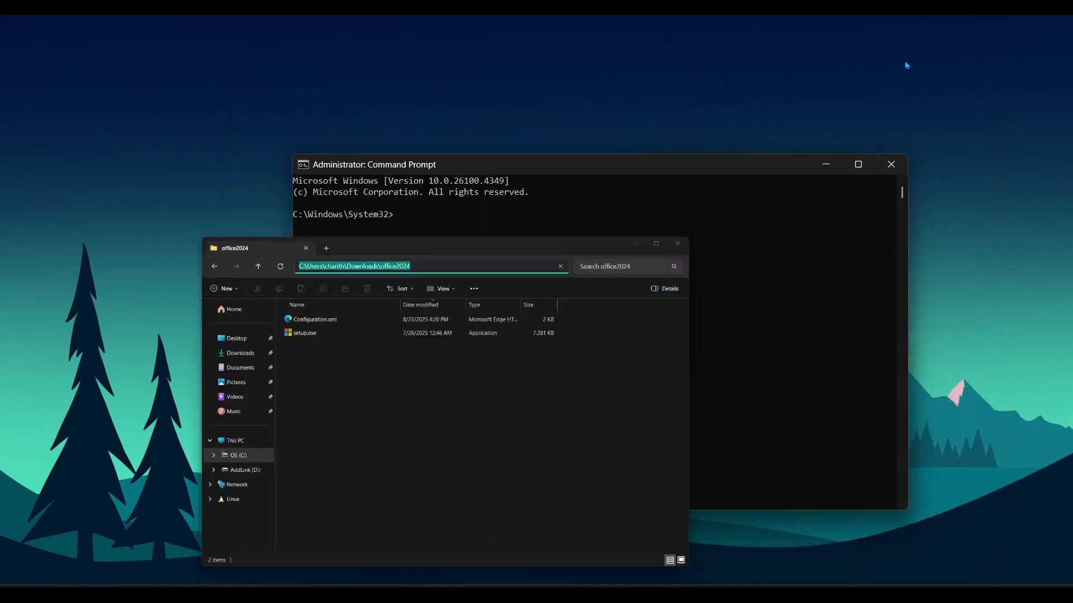
Change the Command Prompt's working directory to the copied office2024 folder path with the cd command
click(458, 236)
text(cd)
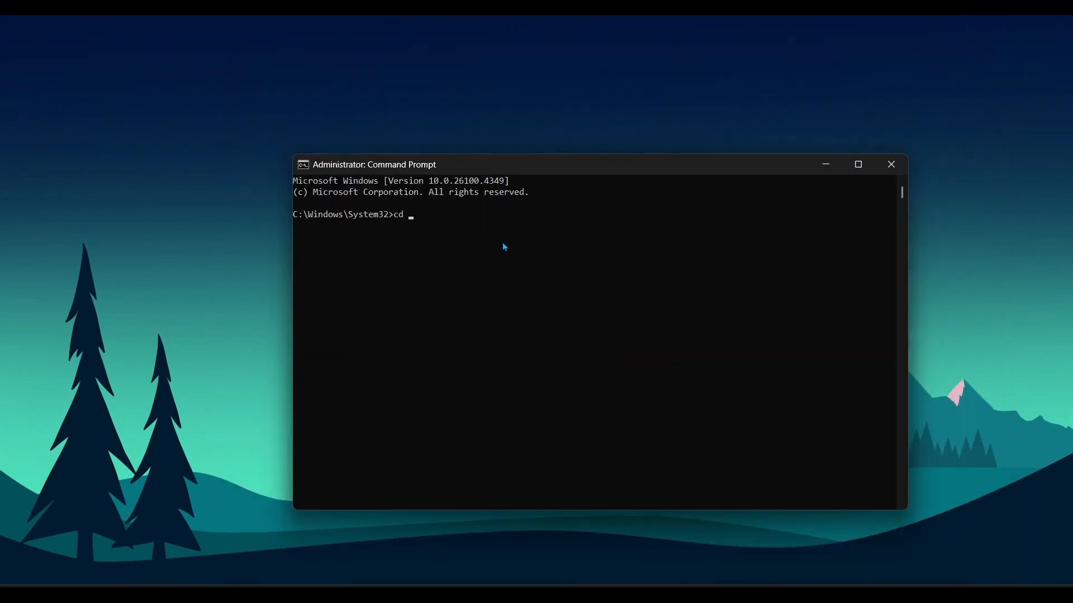
key(ctrl+v)
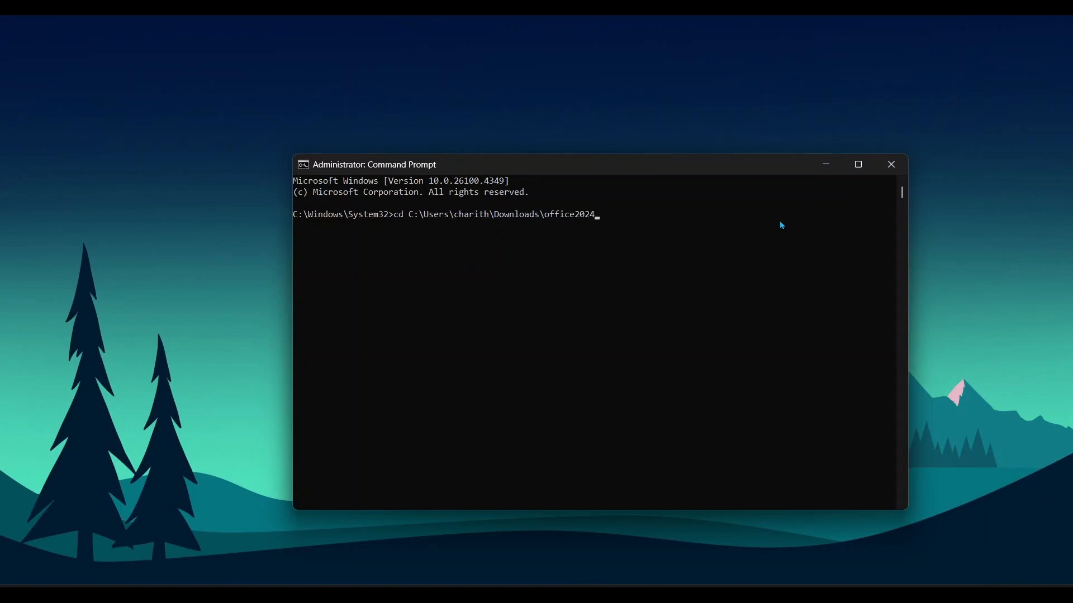
key(Return)
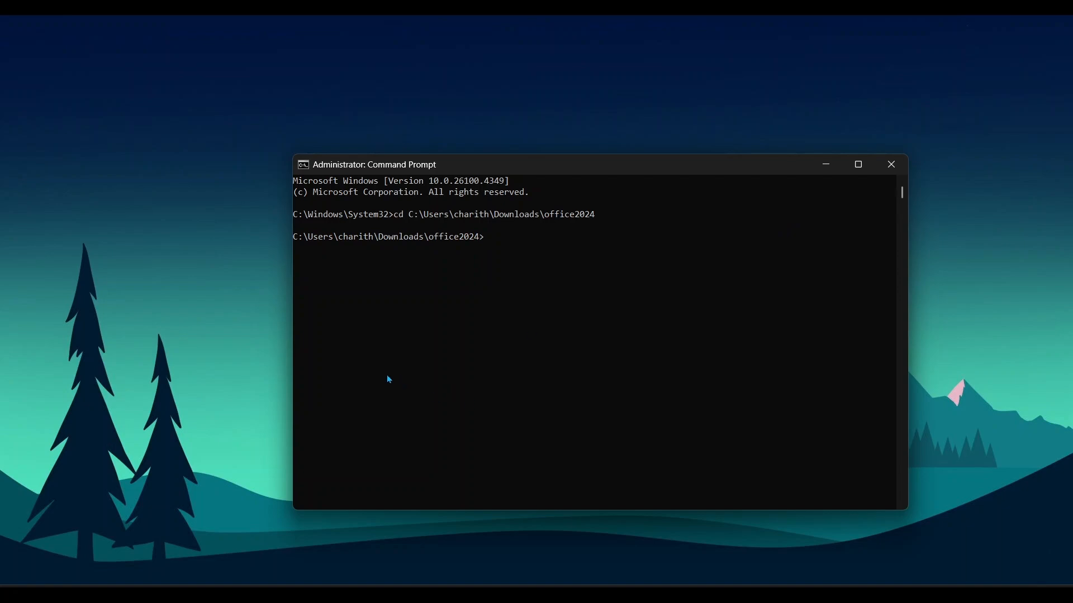
Copy the command "setup /configure configuration.xml" from the Deploy Office LTSC 2024 article in the browser and minimize the browser
click(245, 592)
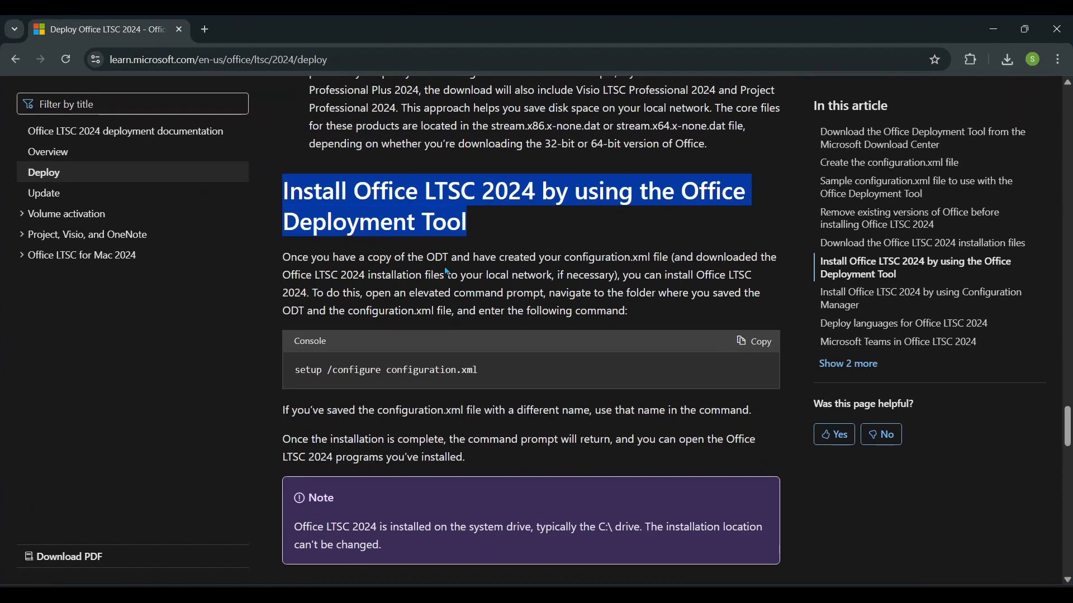
click(447, 270)
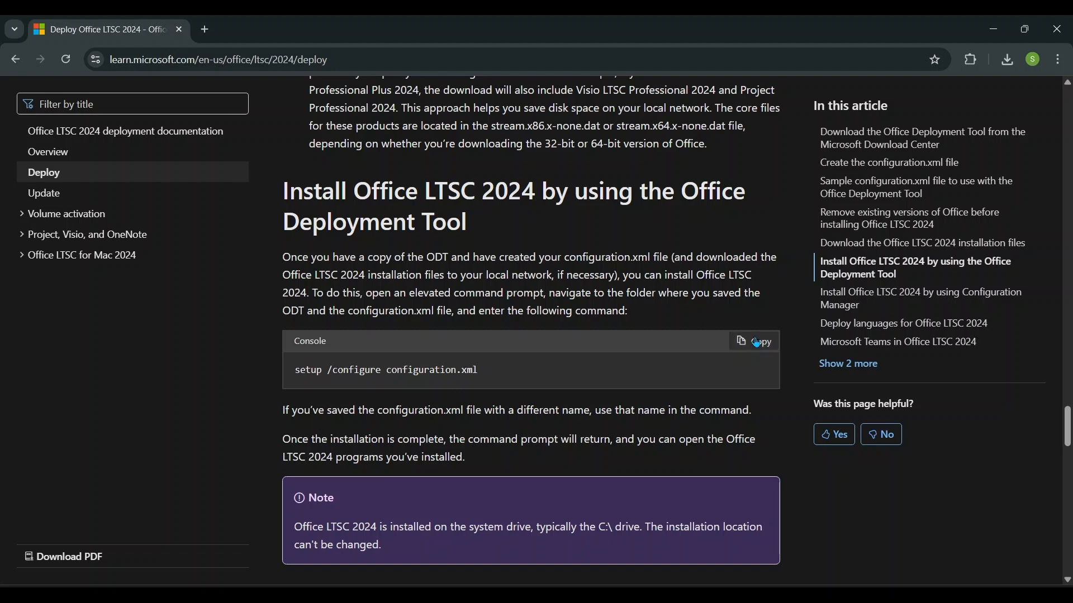
drag(552, 368, 296, 374)
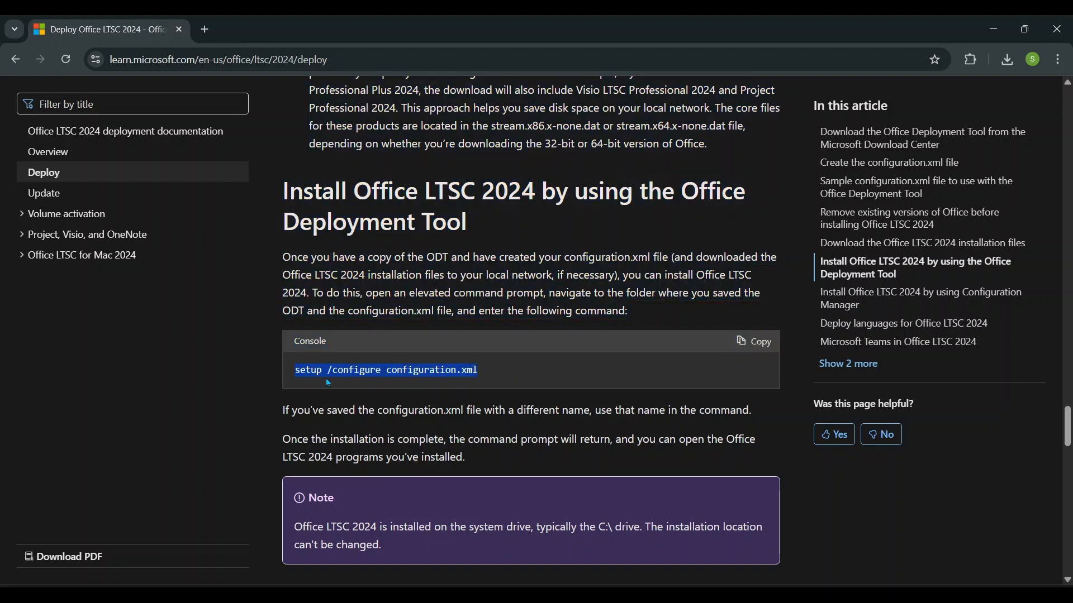
click(993, 29)
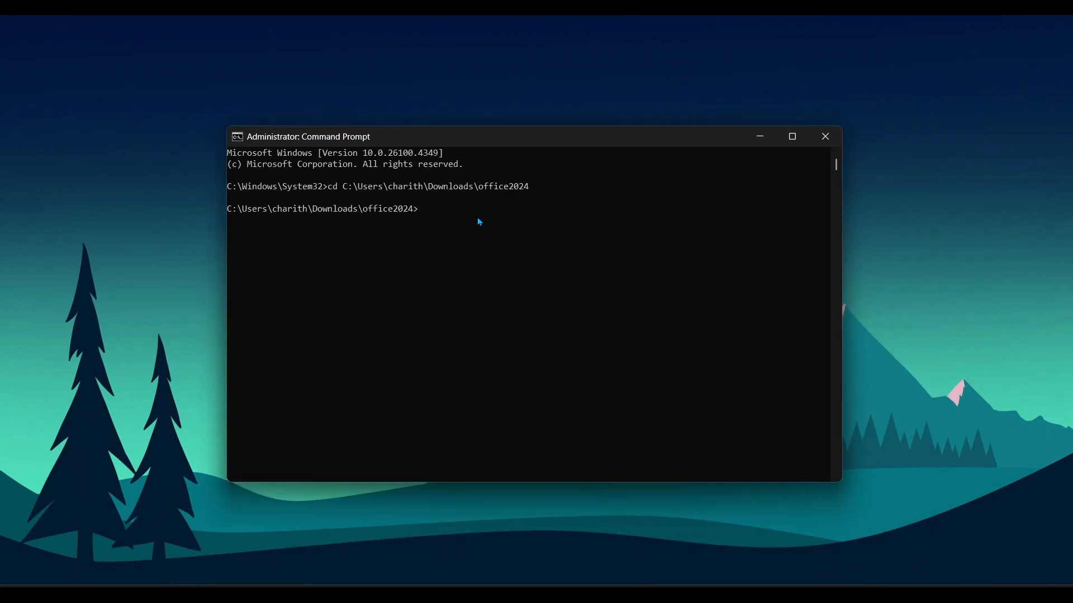
Run setup /configure configuration.xml in the Command Prompt, let the Office installation finish, and close the installer and the Command Prompt
right_click(477, 217)
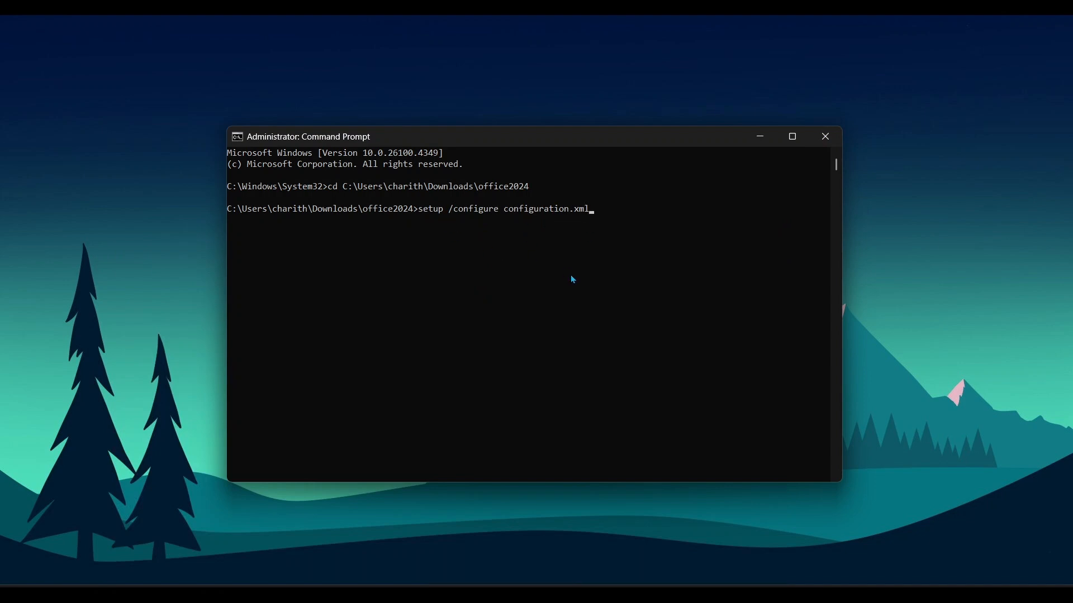
key(Return)
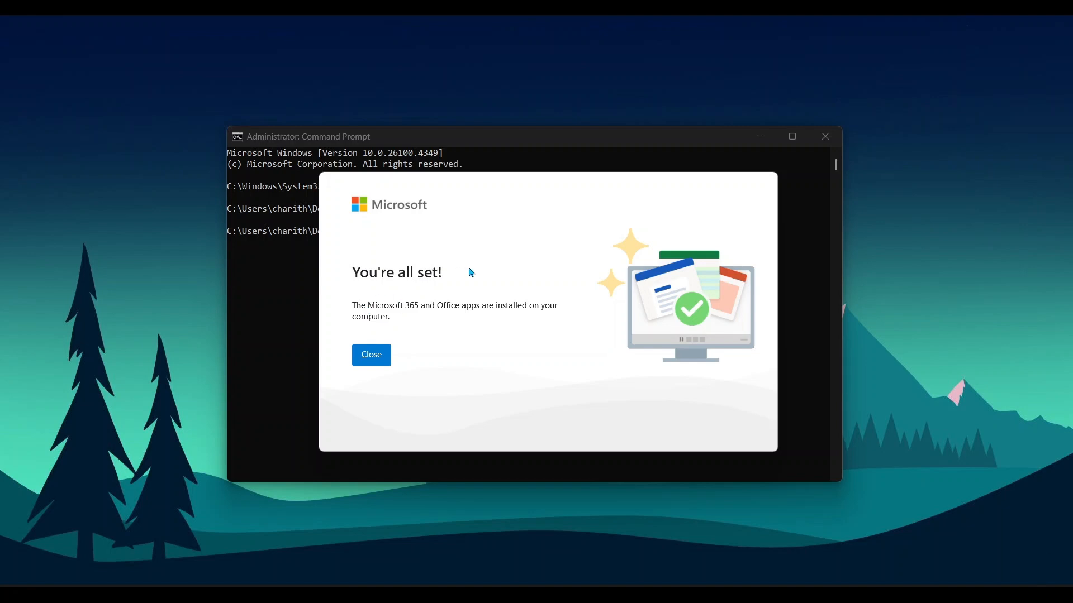
click(371, 358)
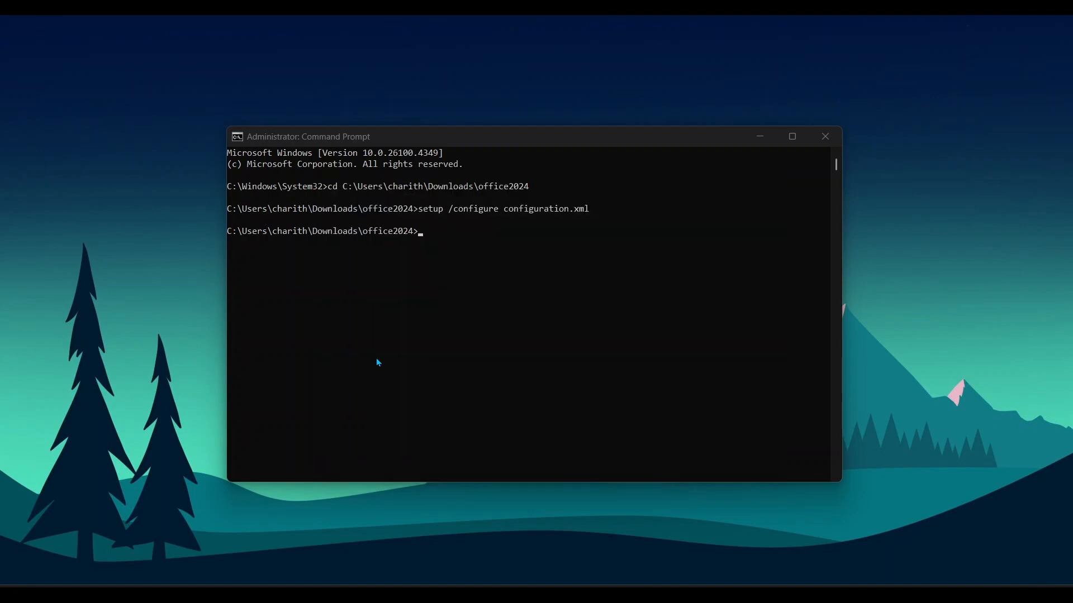
click(824, 140)
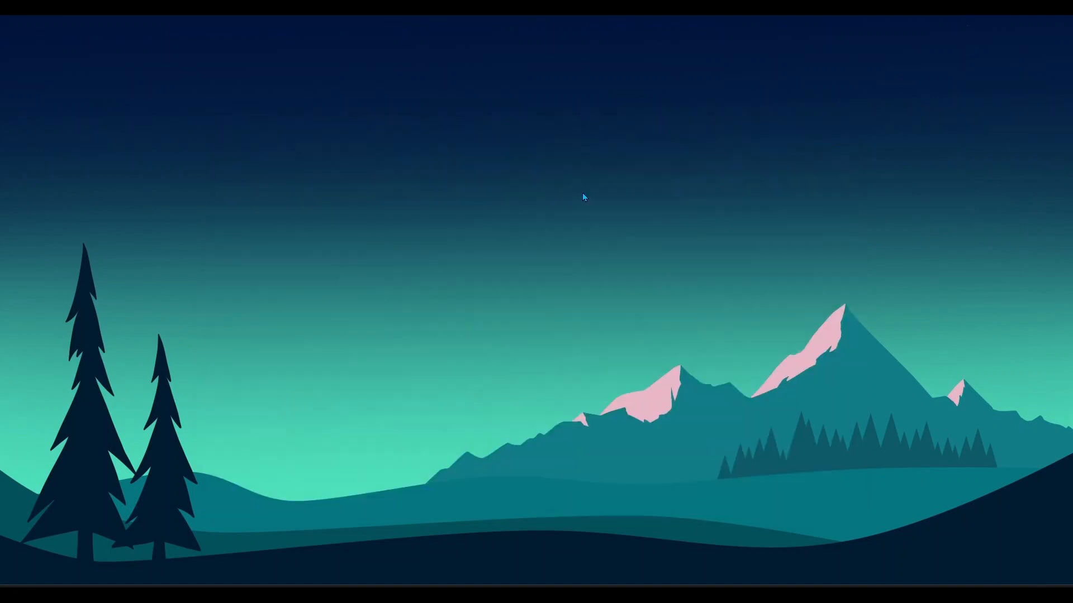
Launch Word through a Windows search for "word", accept the Office license agreement and create a blank document
key(super+s)
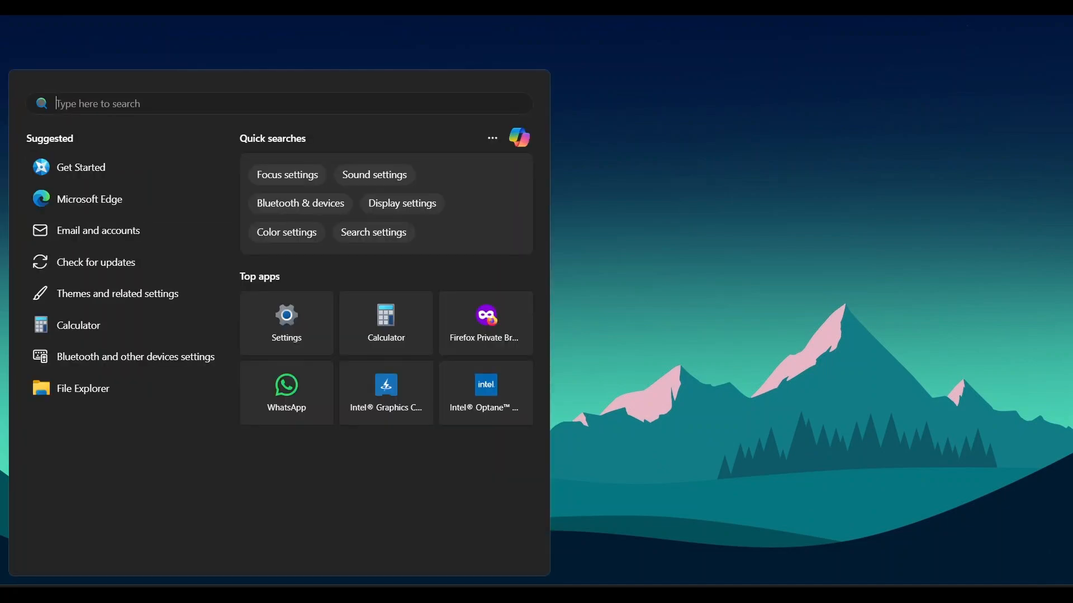
text(word)
key(Return)
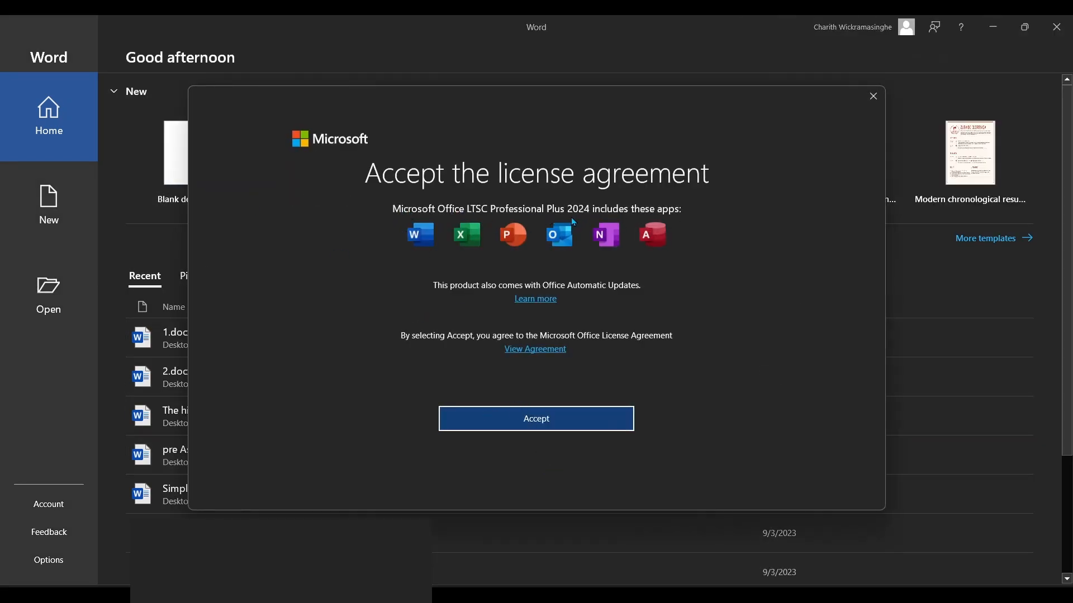
click(565, 416)
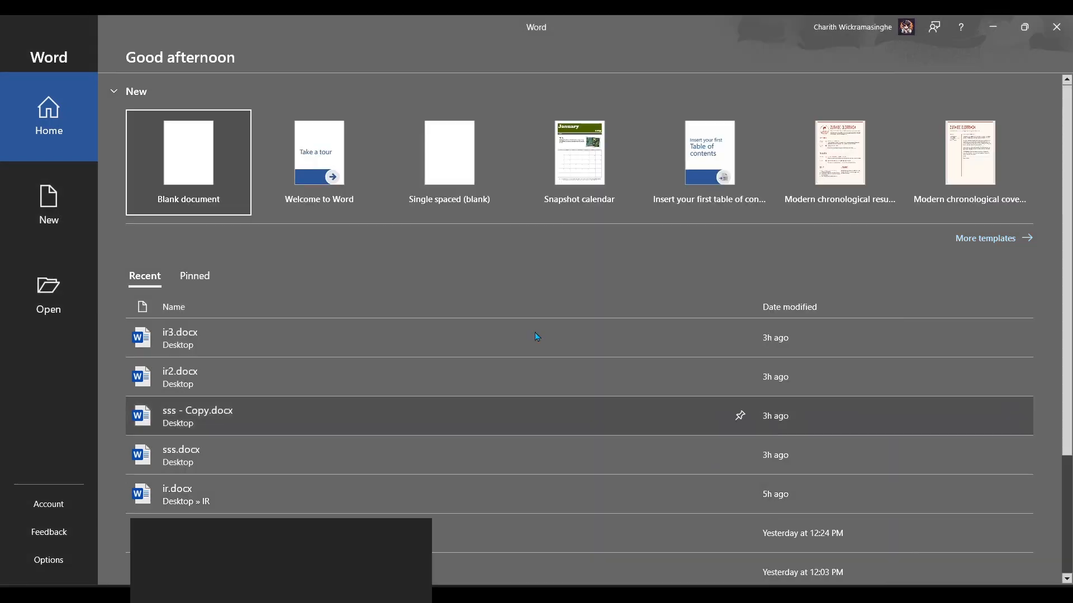
click(192, 185)
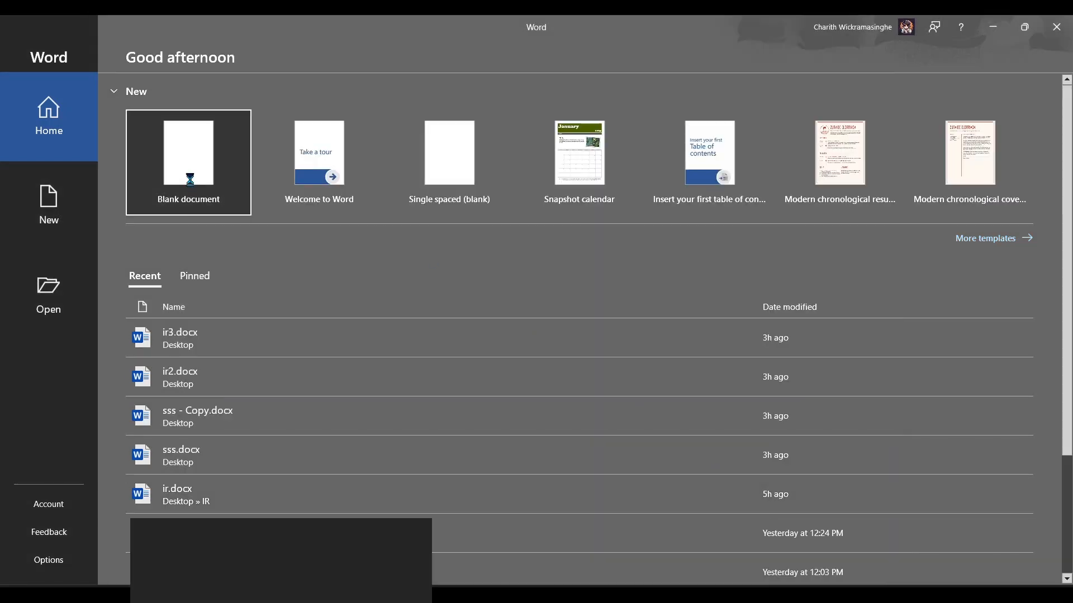